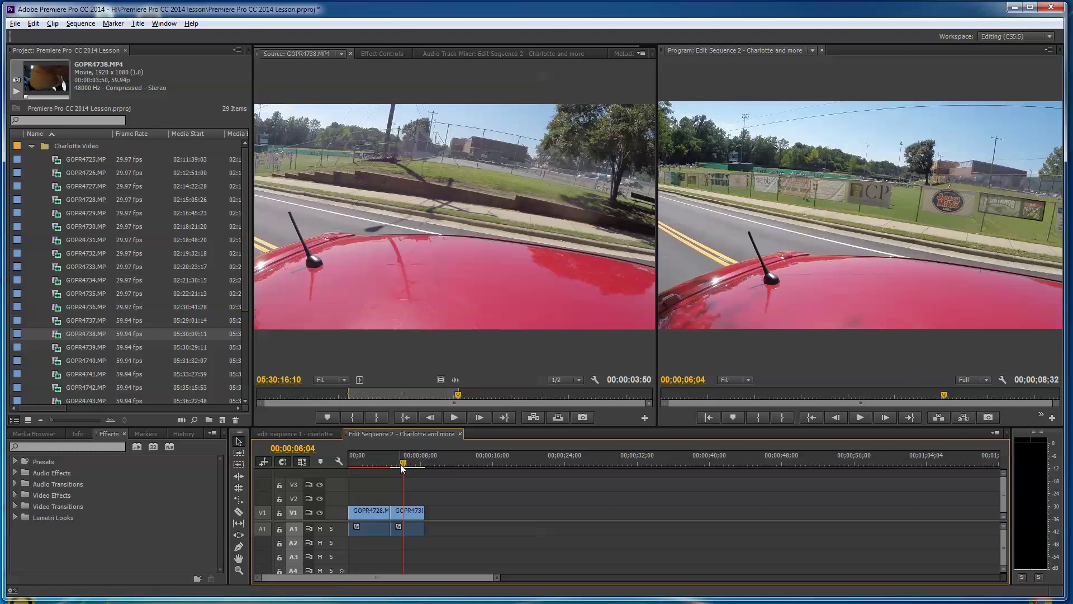
# Load DSC_0013.MOV from the D3200 bin into the Source monitor and mark an In point at 00:00:06:07
pyautogui.press('space')
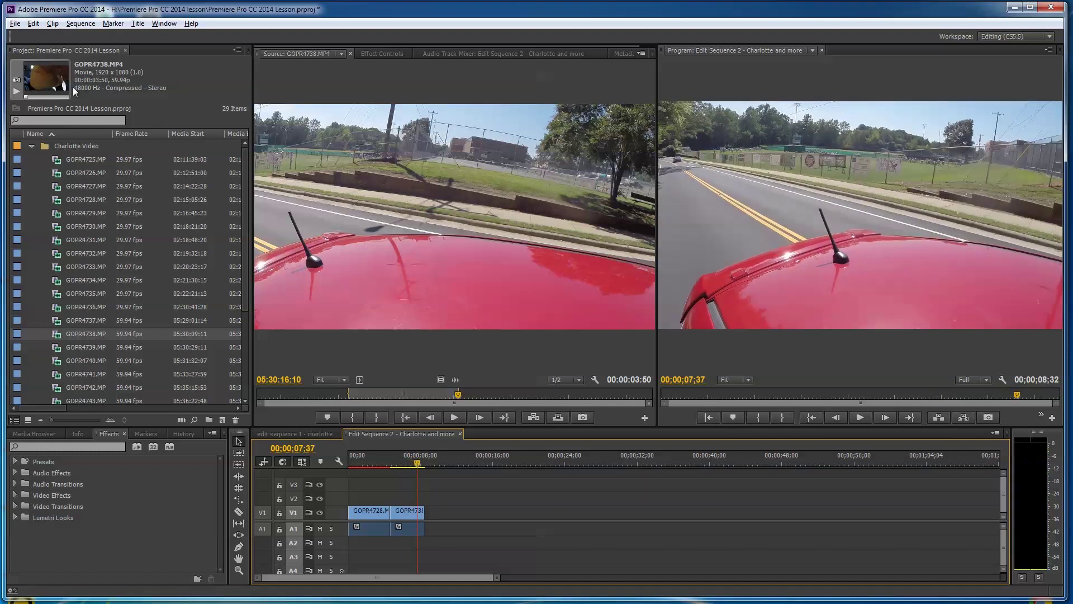
pyautogui.click(32, 146)
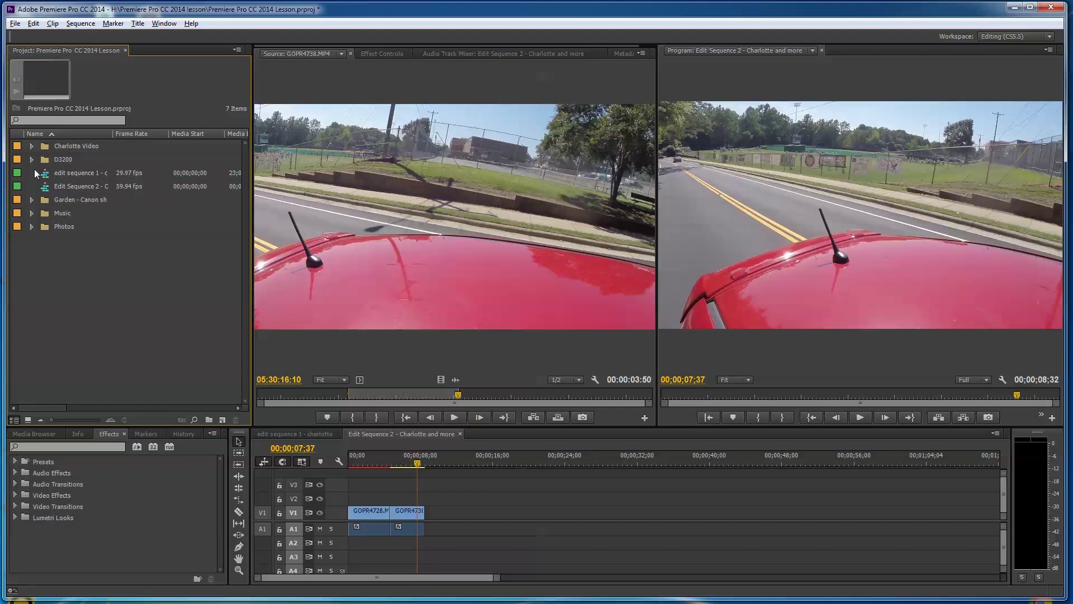
pyautogui.click(31, 159)
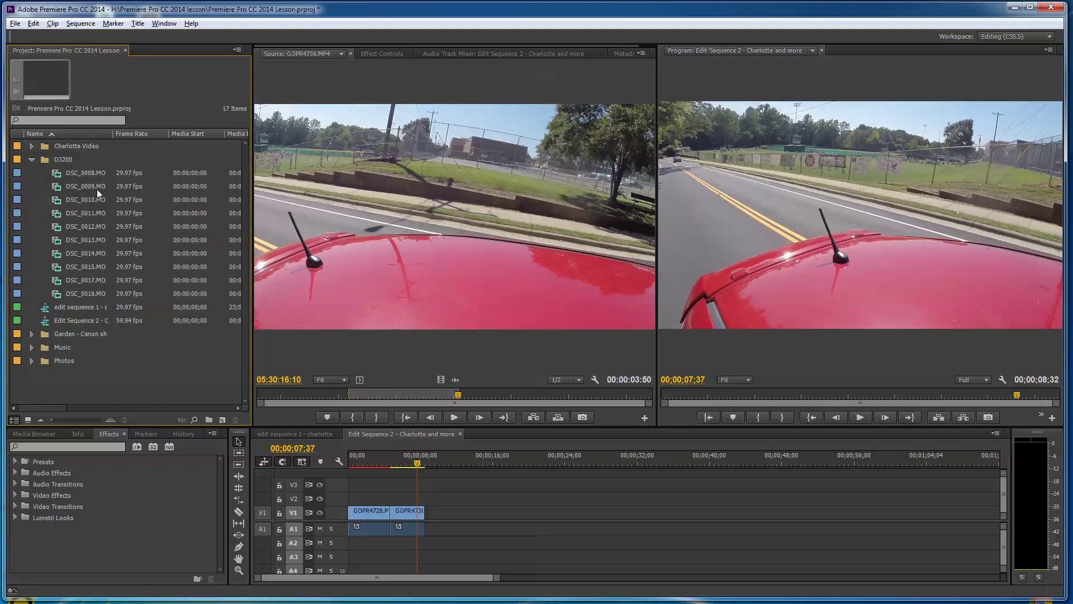
pyautogui.doubleClick(60, 244)
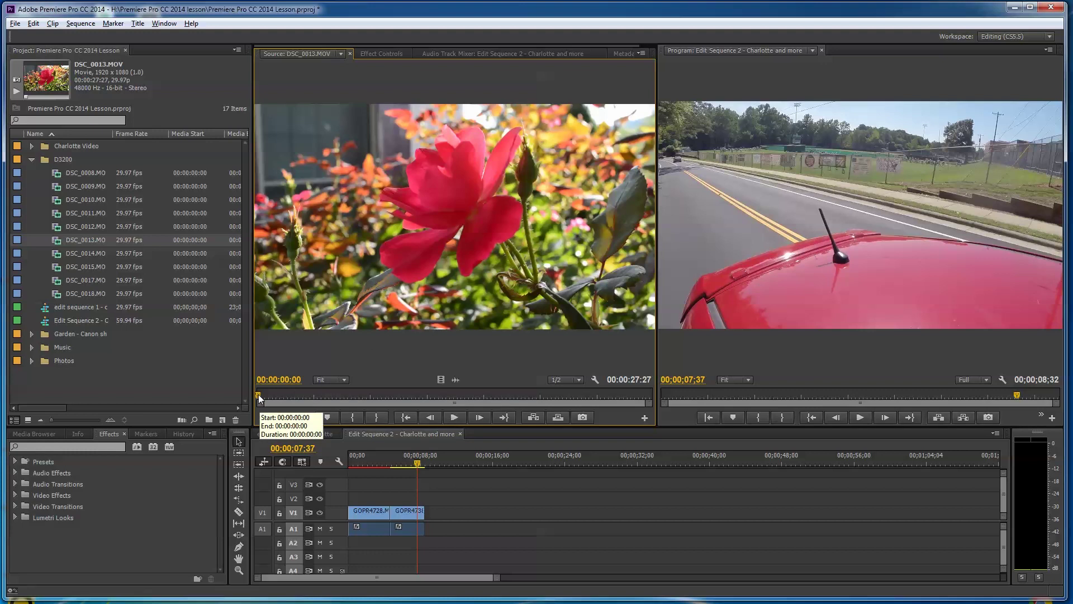
pyautogui.moveTo(258, 395); pyautogui.dragTo(345, 408)
pyautogui.click(354, 418)
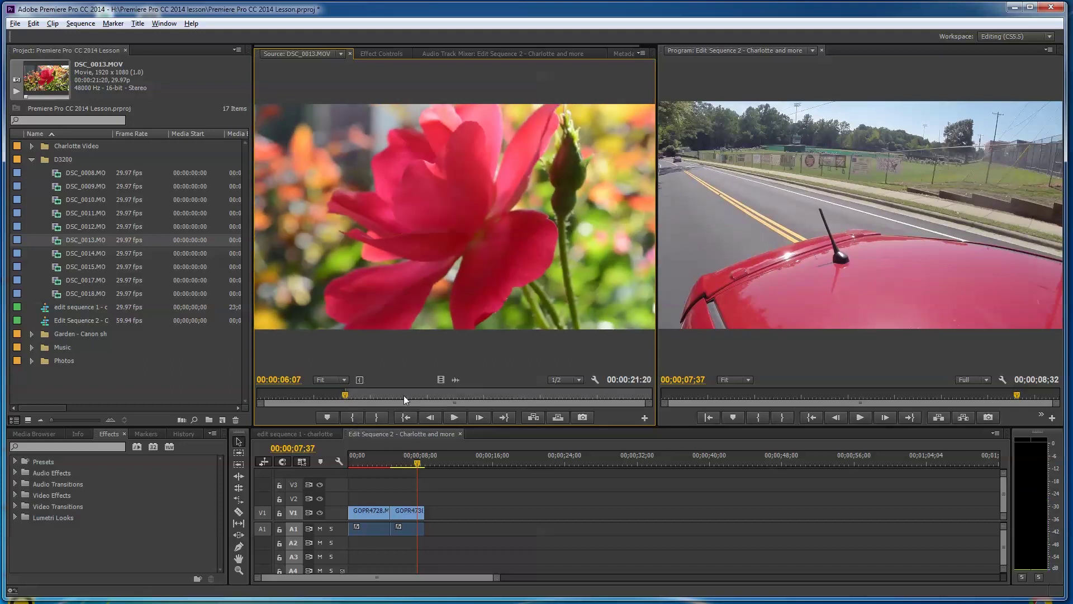
# Play through the DSC_0013.MOV source clip and re-mark its In point at about 11 seconds
pyautogui.click(460, 417)
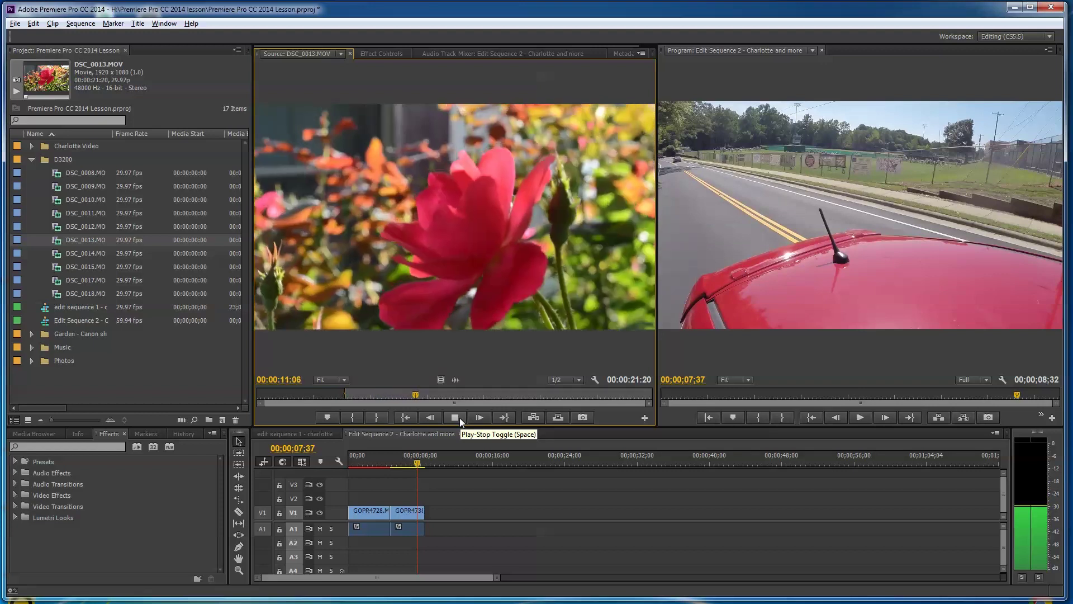
pyautogui.click(455, 417)
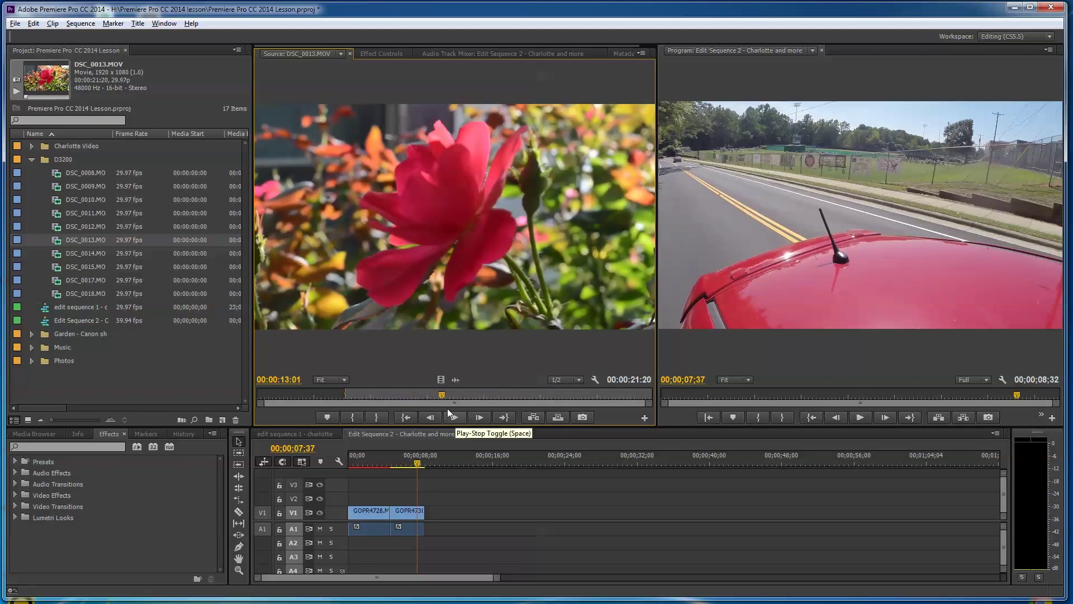
pyautogui.moveTo(442, 396); pyautogui.dragTo(414, 404)
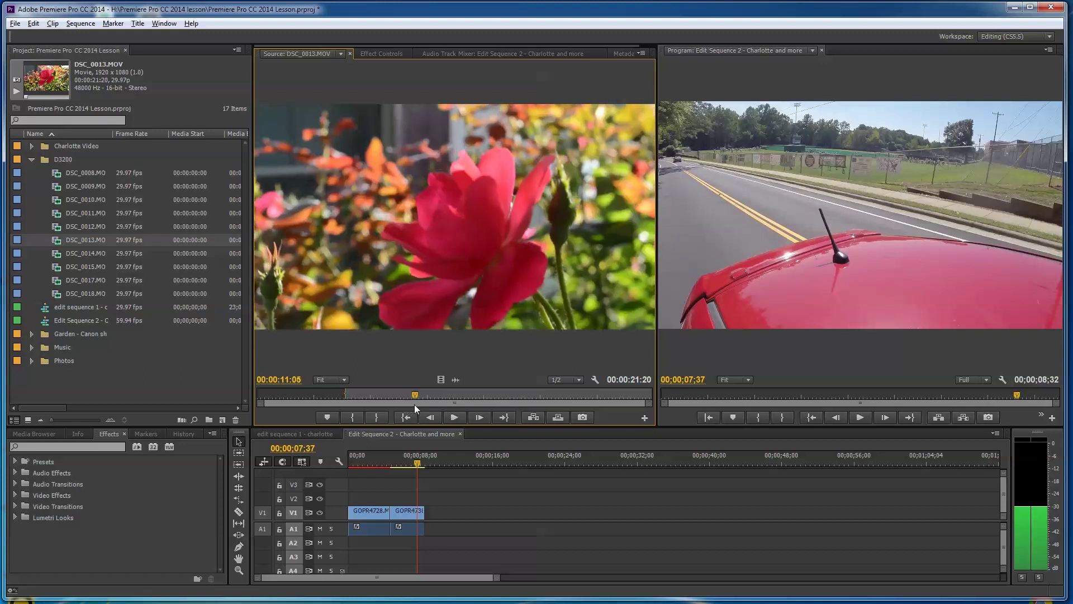
pyautogui.click(454, 417)
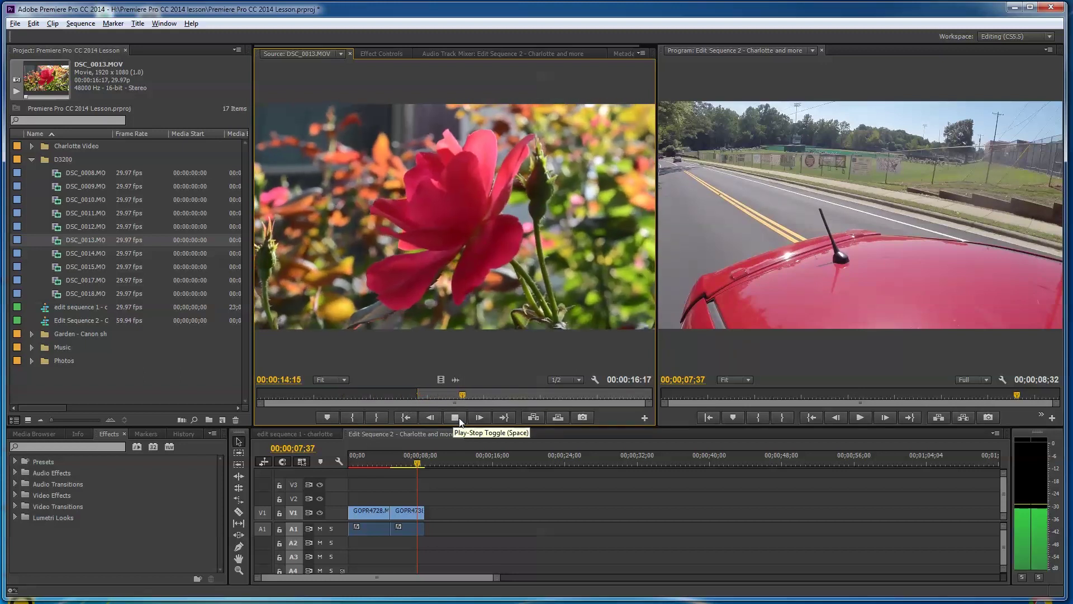
pyautogui.click(456, 419)
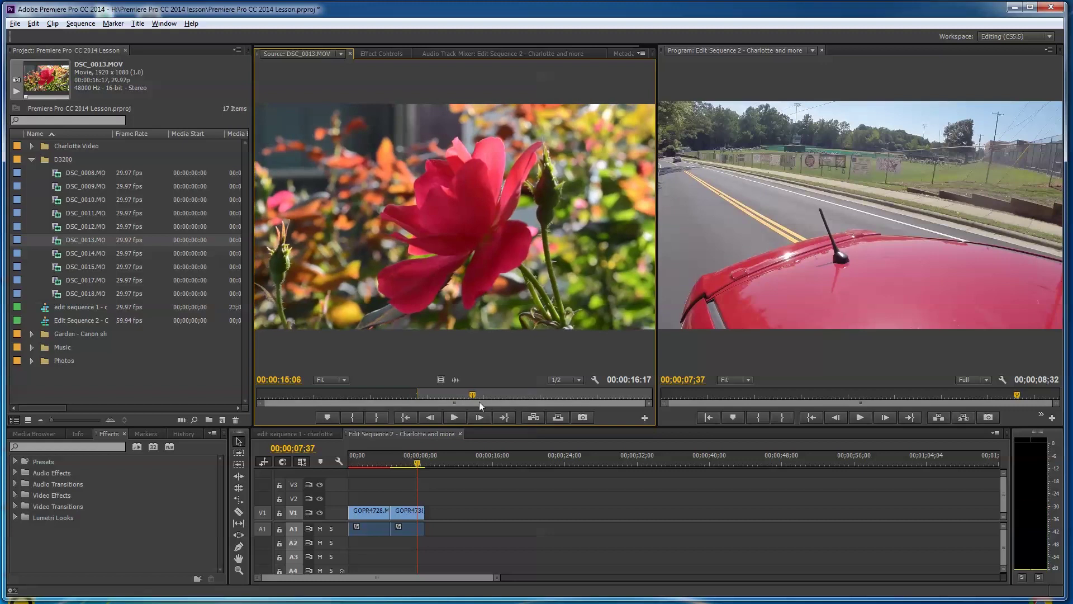
# Mark the Out point at 00:00:15:06 and place the trimmed rose clip on V1 directly after the second GoPro clip
pyautogui.click(377, 417)
pyautogui.moveTo(439, 263); pyautogui.dragTo(442, 513)
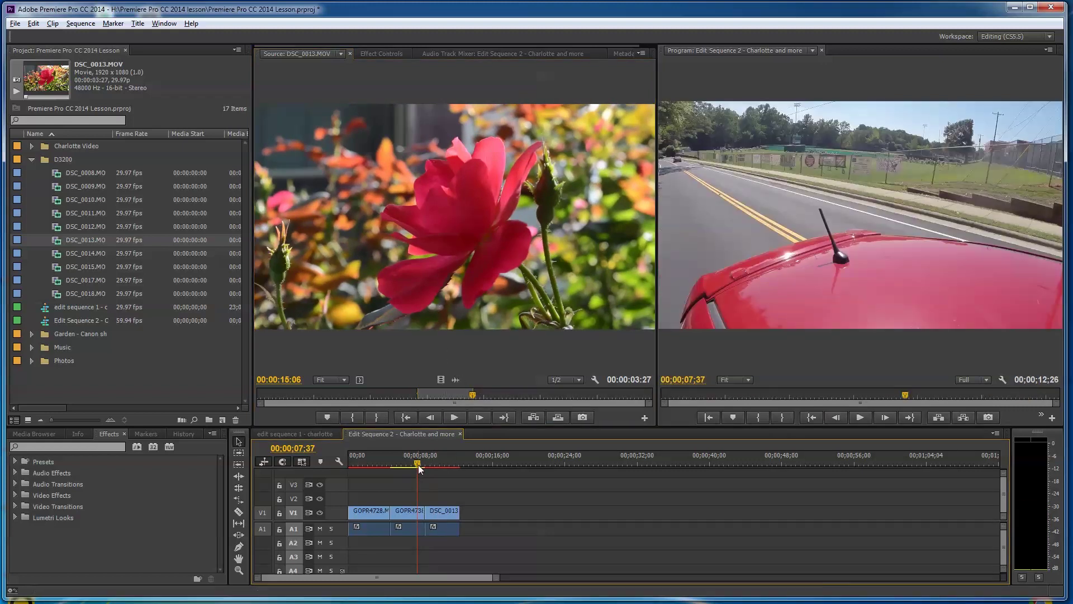
pyautogui.click(446, 464)
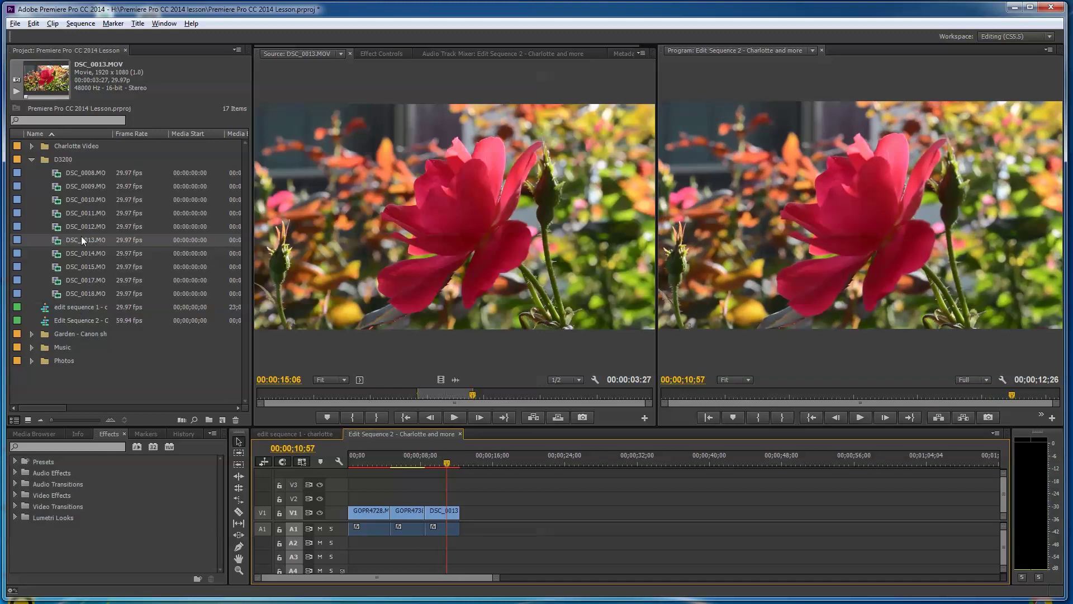
# Load 00001.MTS from the Garden - Canon bin into the Source monitor and mark its In point at 00:00:08:09
pyautogui.click(31, 333)
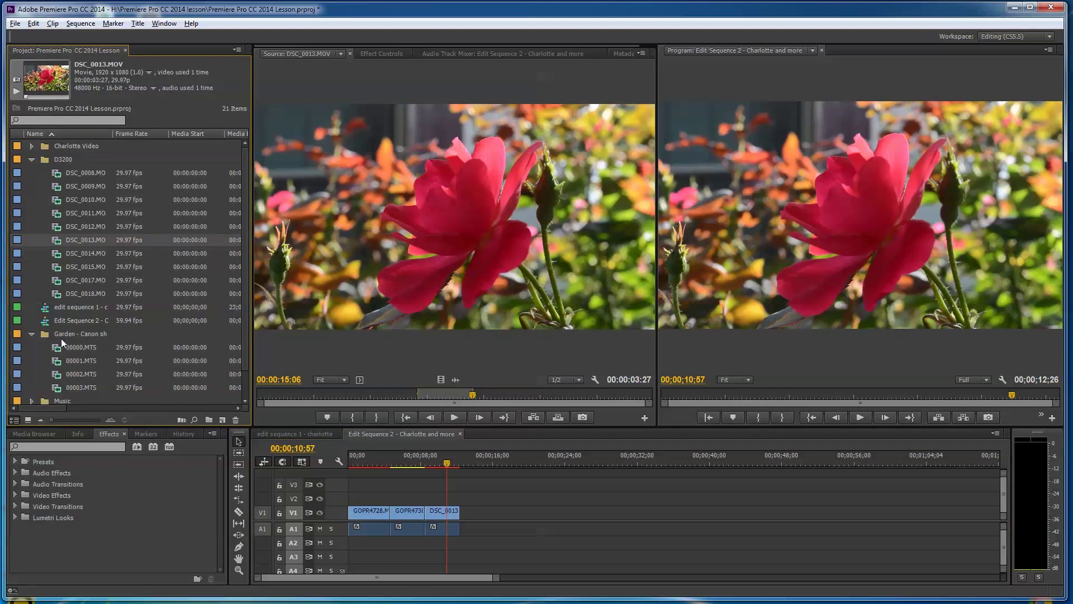
pyautogui.doubleClick(59, 361)
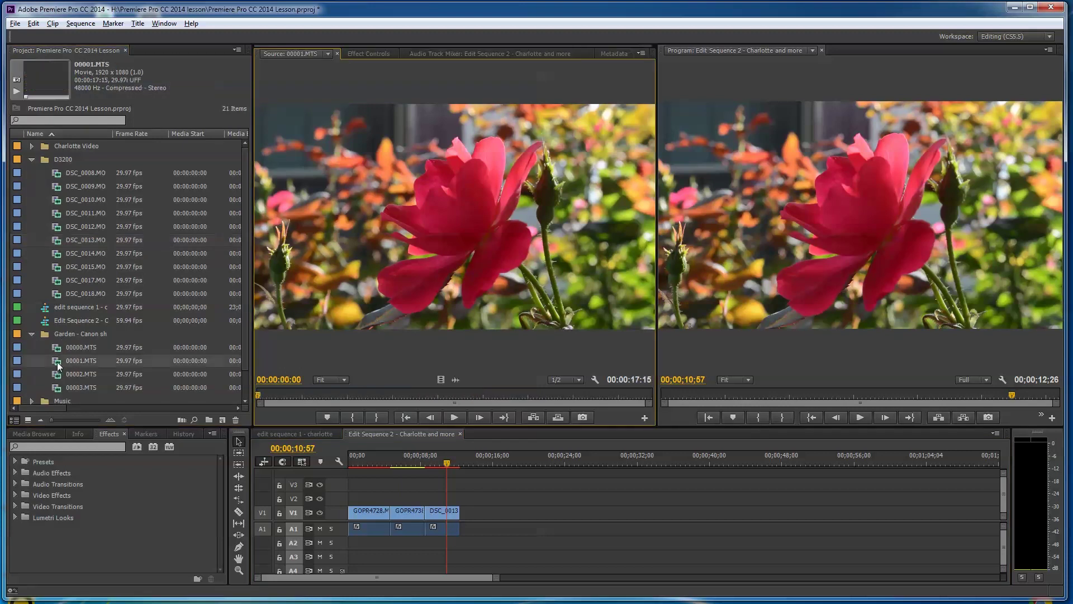
pyautogui.moveTo(255, 390); pyautogui.dragTo(445, 395)
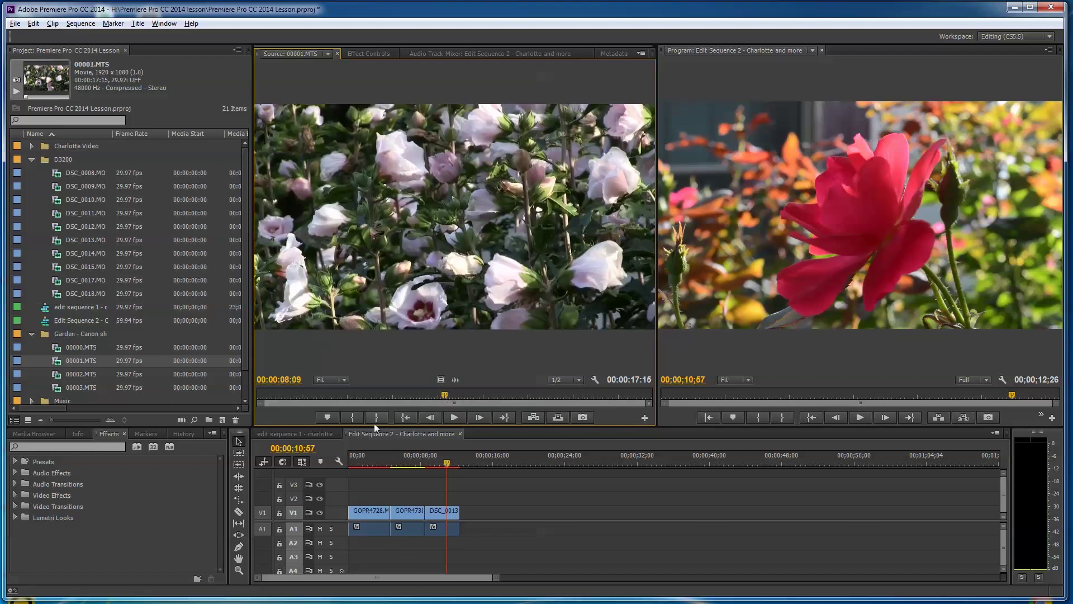
pyautogui.click(353, 418)
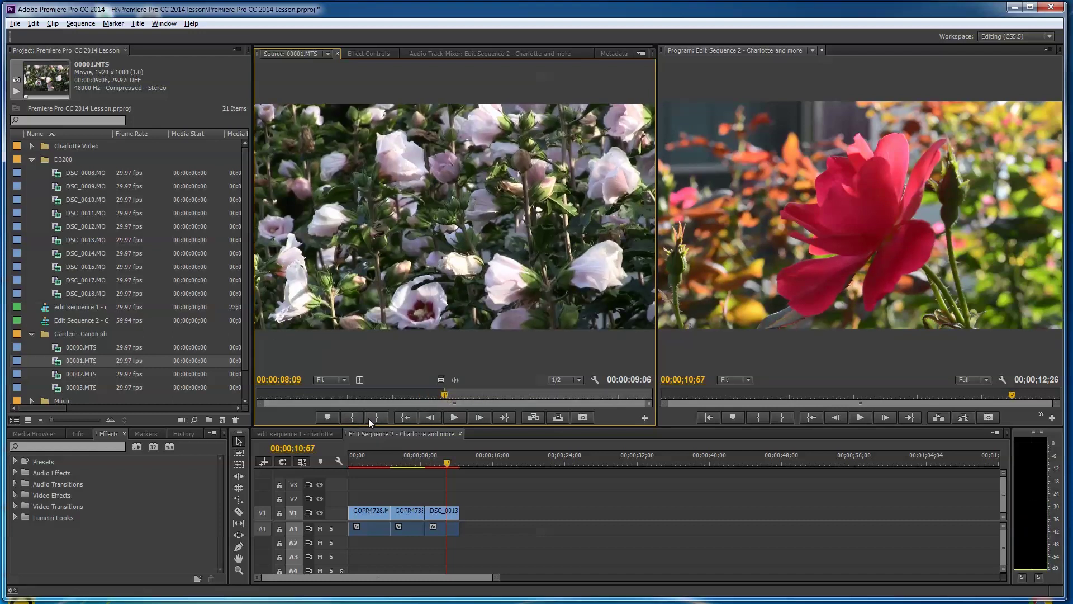
# Preview 00001.MTS, mark its Out point at 00:00:16:18, and place it on V1 directly after the DSC_0013 clip
pyautogui.click(454, 417)
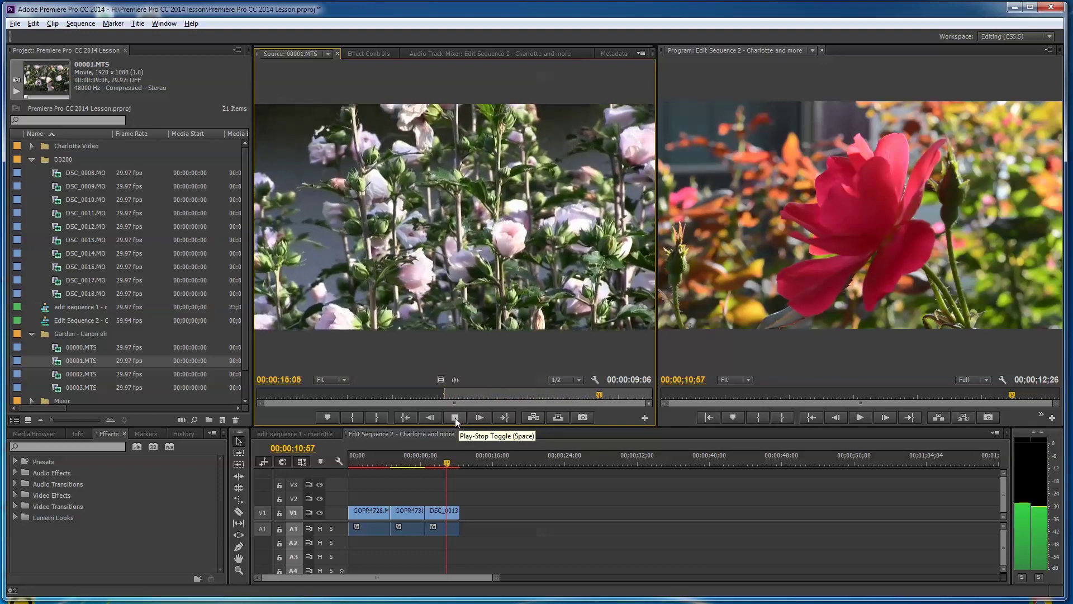
pyautogui.click(455, 418)
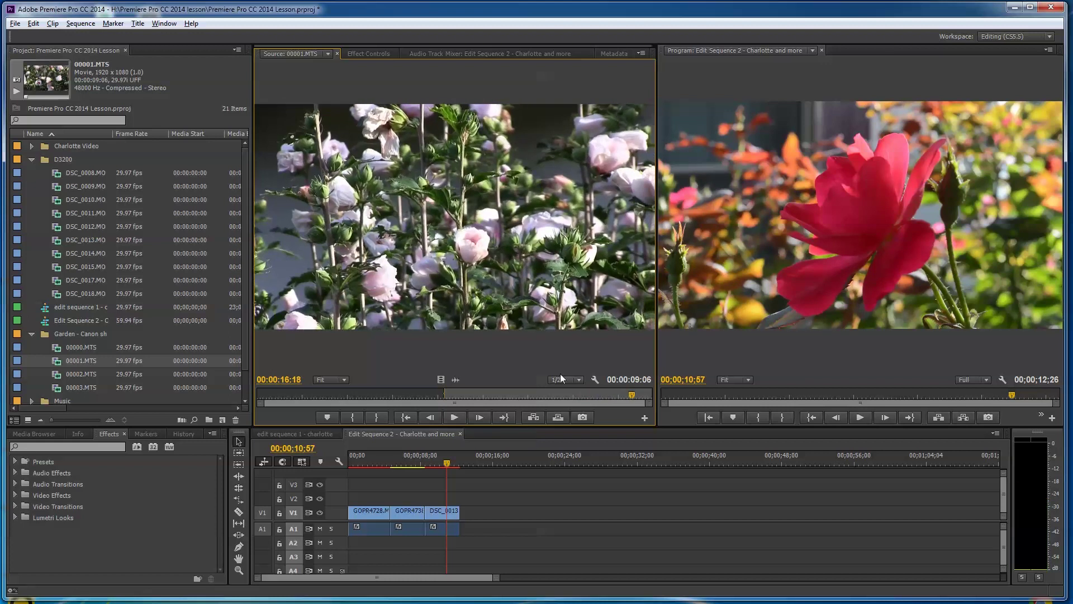
pyautogui.press('o')
pyautogui.moveTo(463, 235); pyautogui.dragTo(462, 512)
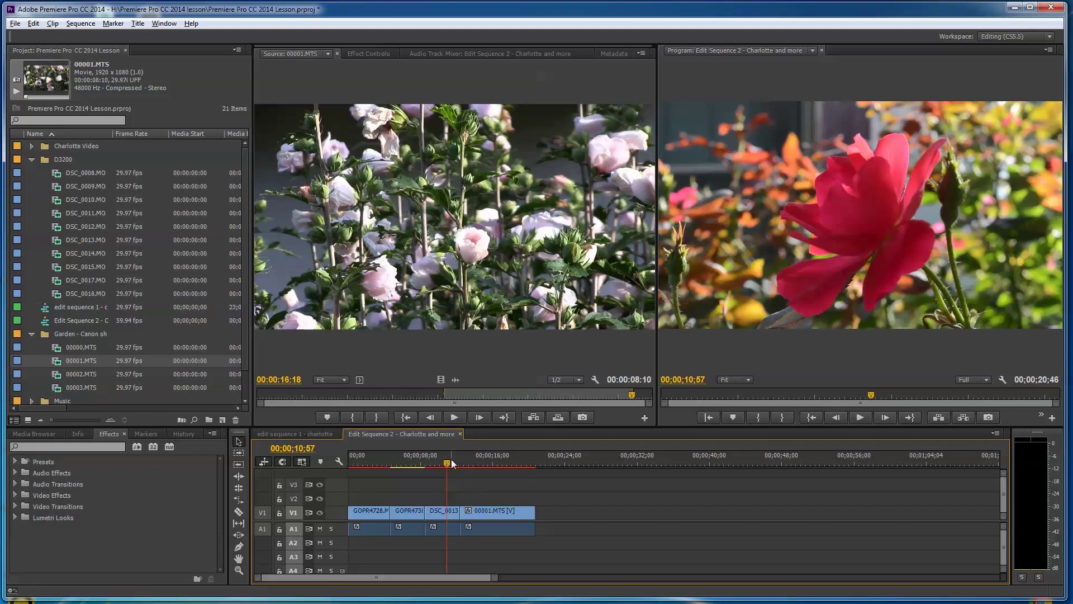
# Reorder V1 so DSC_0013 directly follows the first GoPro clip and the second GoPro clip sits right after 00001.MTS
pyautogui.moveTo(404, 516); pyautogui.dragTo(589, 513)
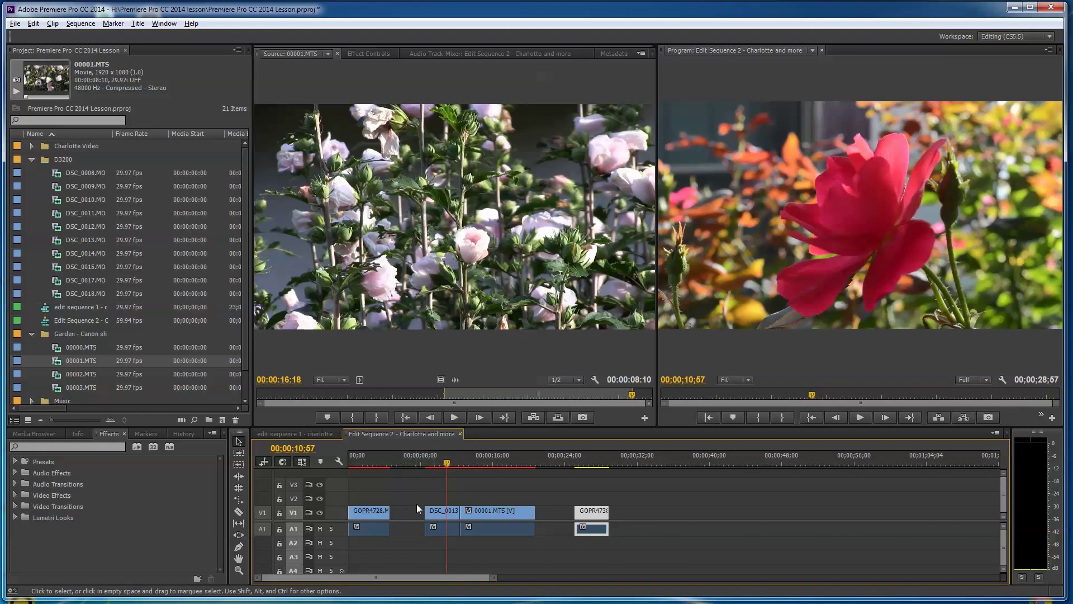
pyautogui.moveTo(446, 490); pyautogui.dragTo(412, 523)
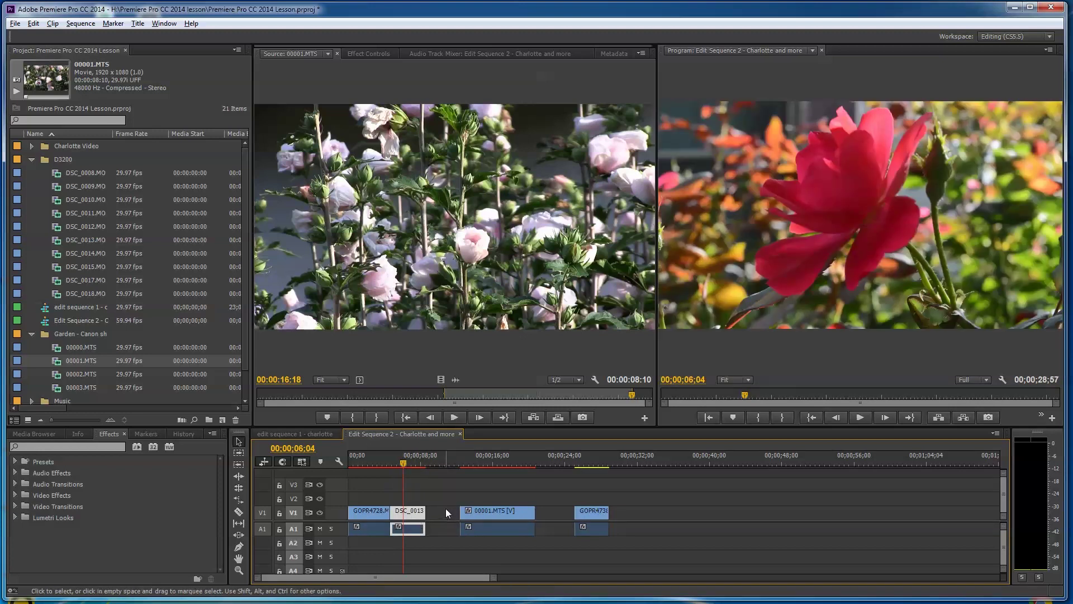
pyautogui.click(582, 513)
pyautogui.moveTo(582, 512); pyautogui.dragTo(543, 512)
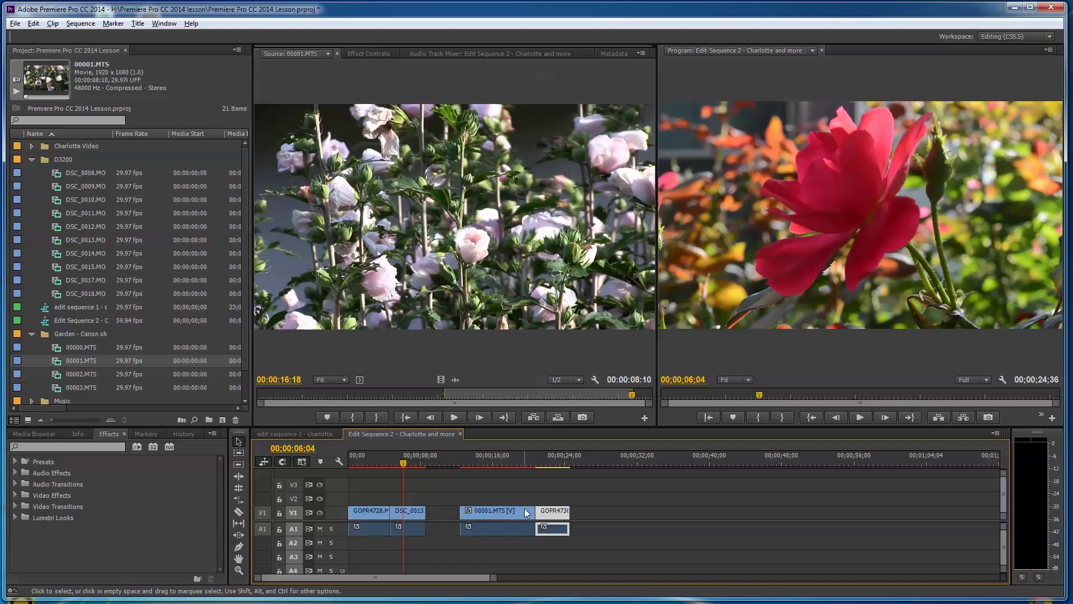
# Shift 00001.MTS and the last GoPro clip later together, and ripple delete the gap after DSC_0013
pyautogui.moveTo(605, 488); pyautogui.dragTo(492, 523)
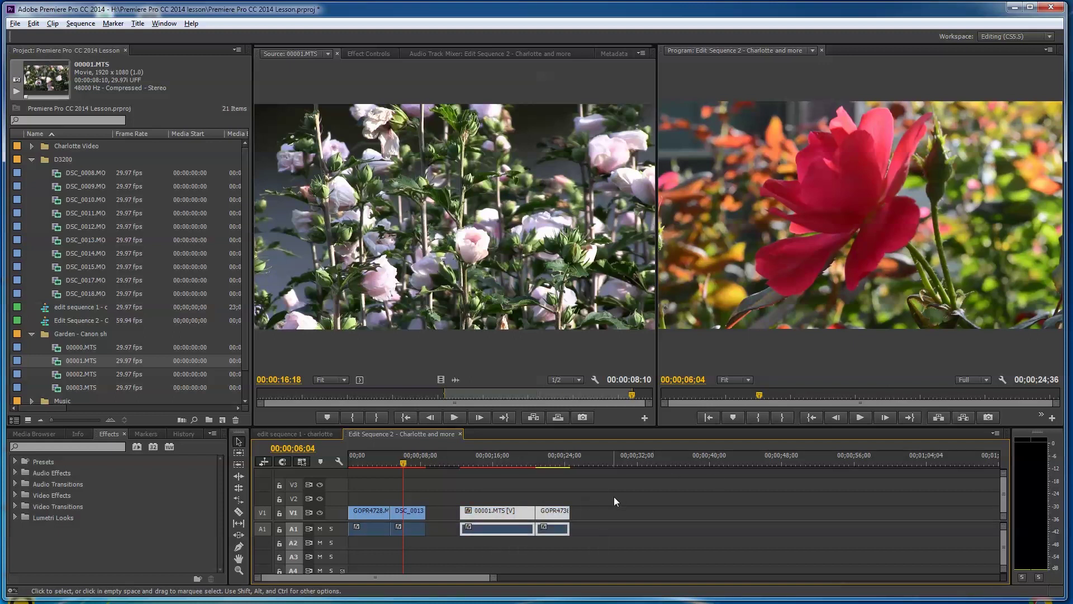
pyautogui.moveTo(626, 482); pyautogui.dragTo(476, 546)
pyautogui.moveTo(524, 512); pyautogui.dragTo(595, 525)
pyautogui.click(491, 514)
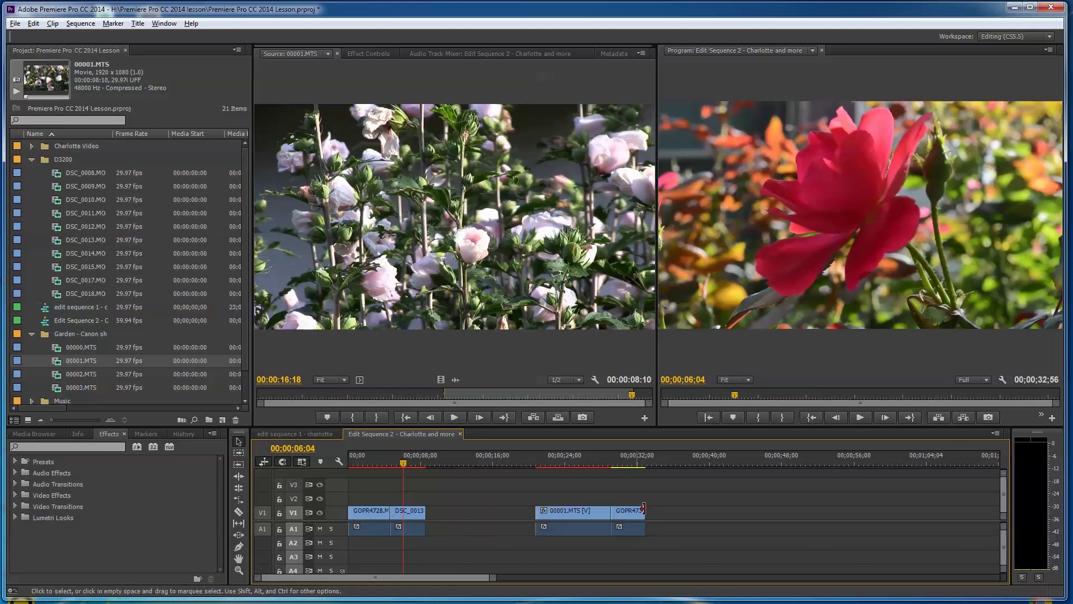
pyautogui.rightClick(449, 514)
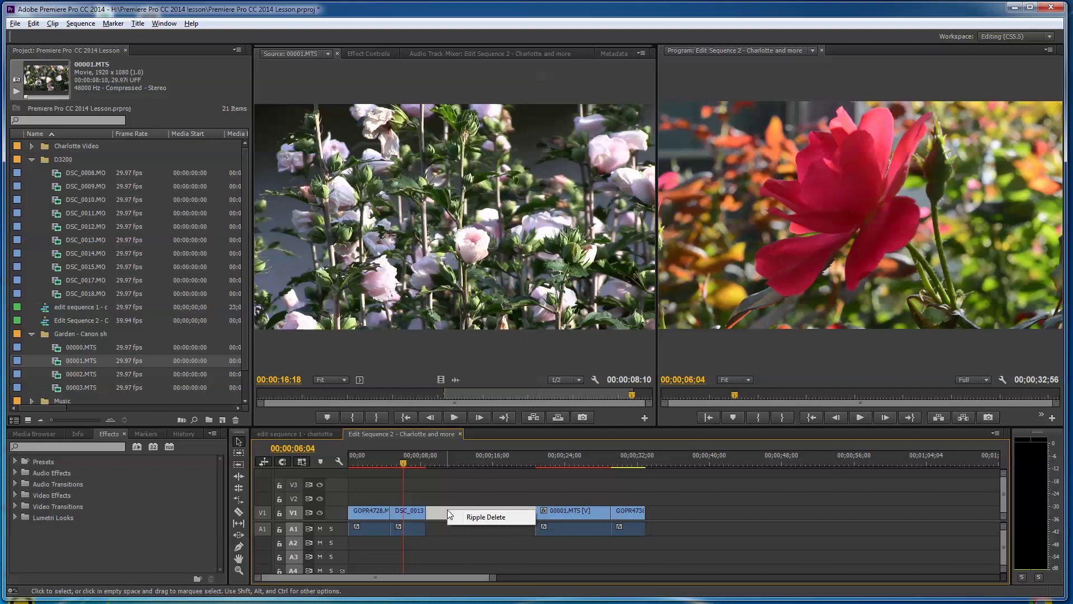
pyautogui.click(475, 516)
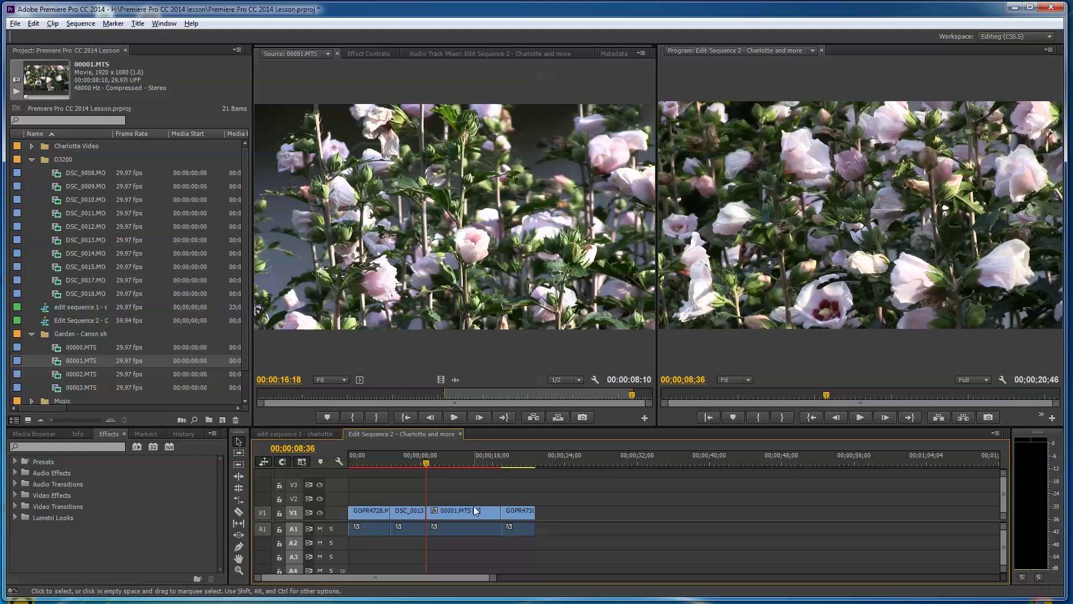
# Shift the last three clips together about 24 seconds later and ripple delete the gap after the first clip
pyautogui.moveTo(565, 496); pyautogui.dragTo(414, 532)
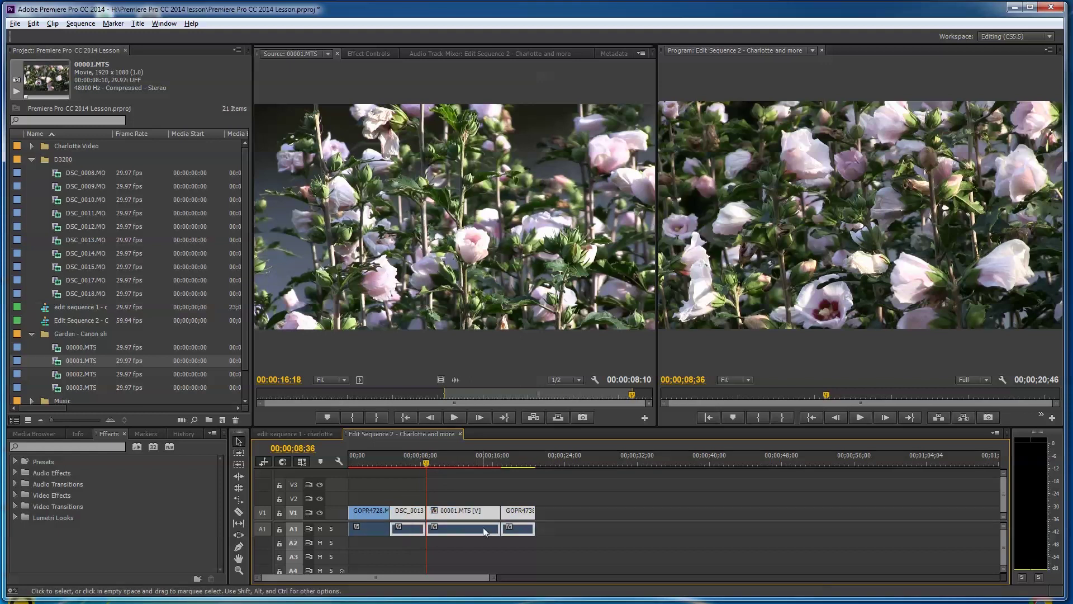
pyautogui.moveTo(488, 511); pyautogui.dragTo(707, 512)
pyautogui.click(562, 515)
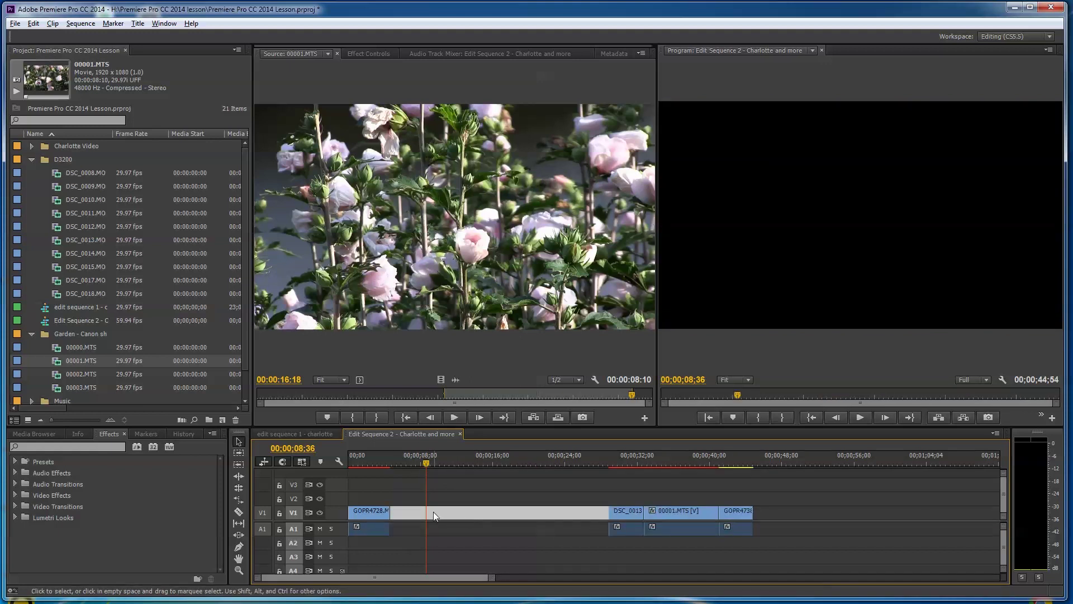
pyautogui.rightClick(472, 516)
pyautogui.click(500, 521)
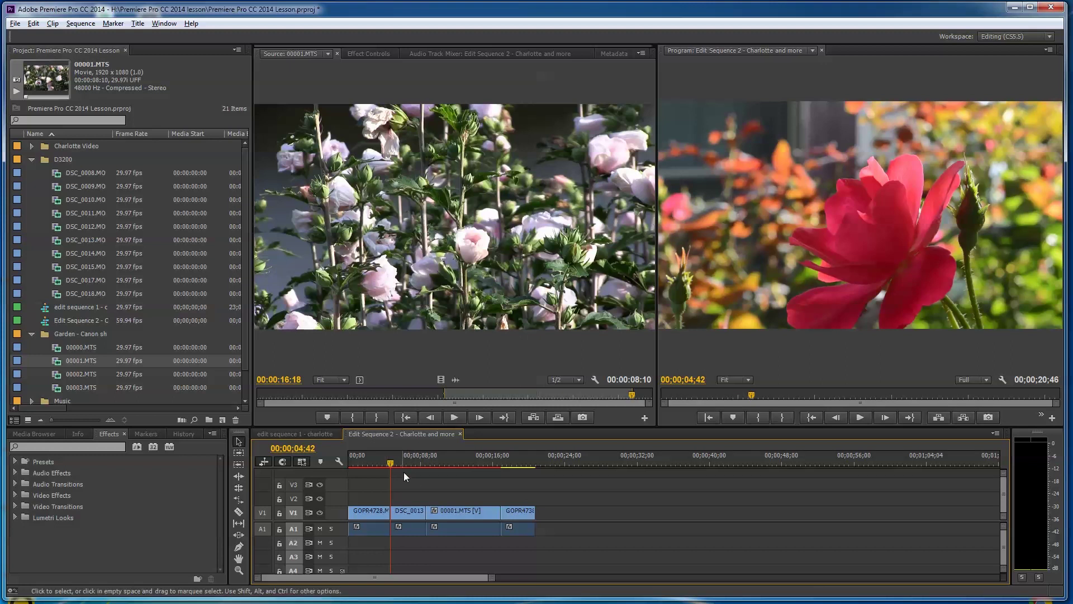
# Scrub through the rearranged sequence to review all four clips
pyautogui.moveTo(392, 460); pyautogui.dragTo(368, 476)
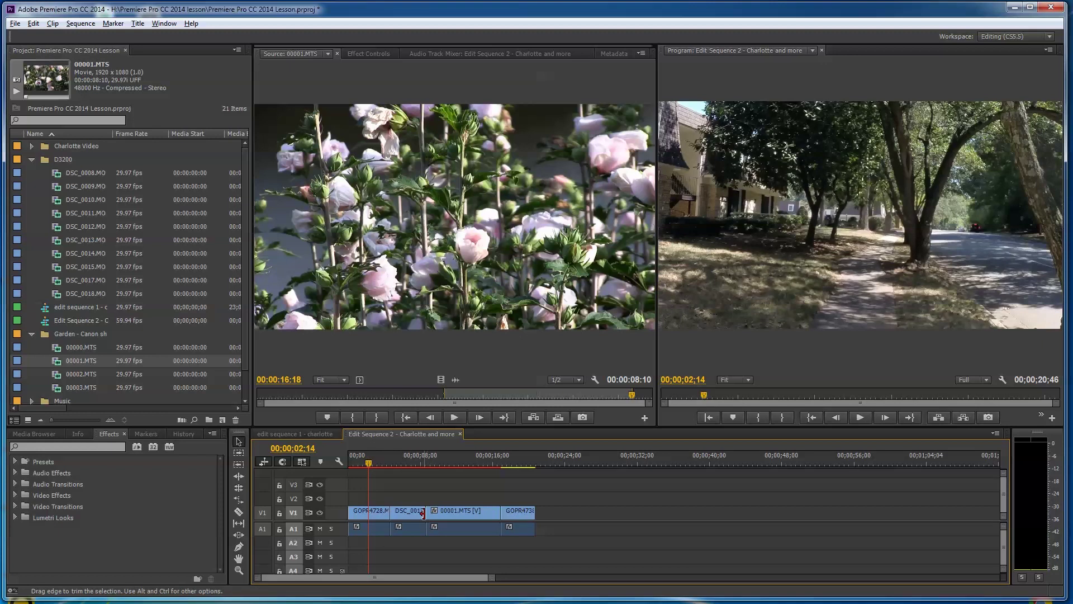
pyautogui.click(381, 464)
pyautogui.moveTo(381, 467); pyautogui.dragTo(524, 504)
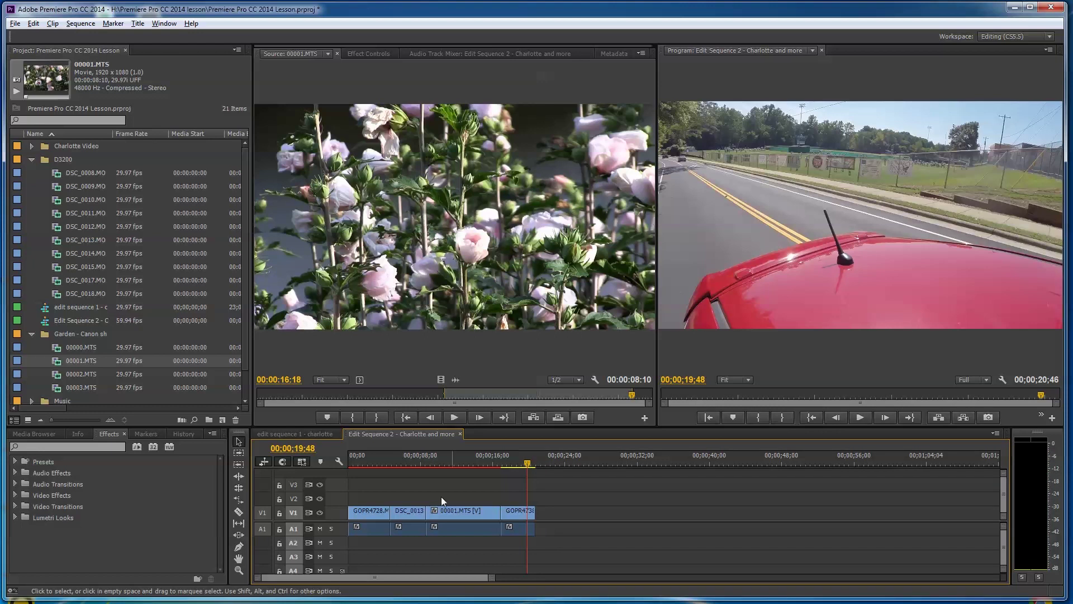
pyautogui.moveTo(528, 462); pyautogui.dragTo(380, 479)
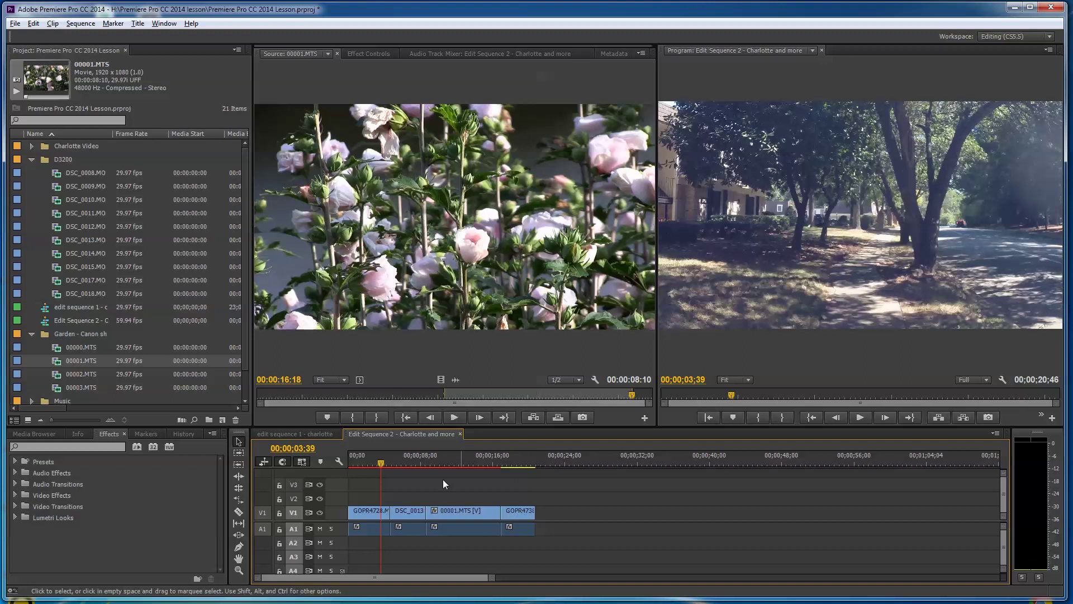
pyautogui.moveTo(381, 461); pyautogui.dragTo(434, 472)
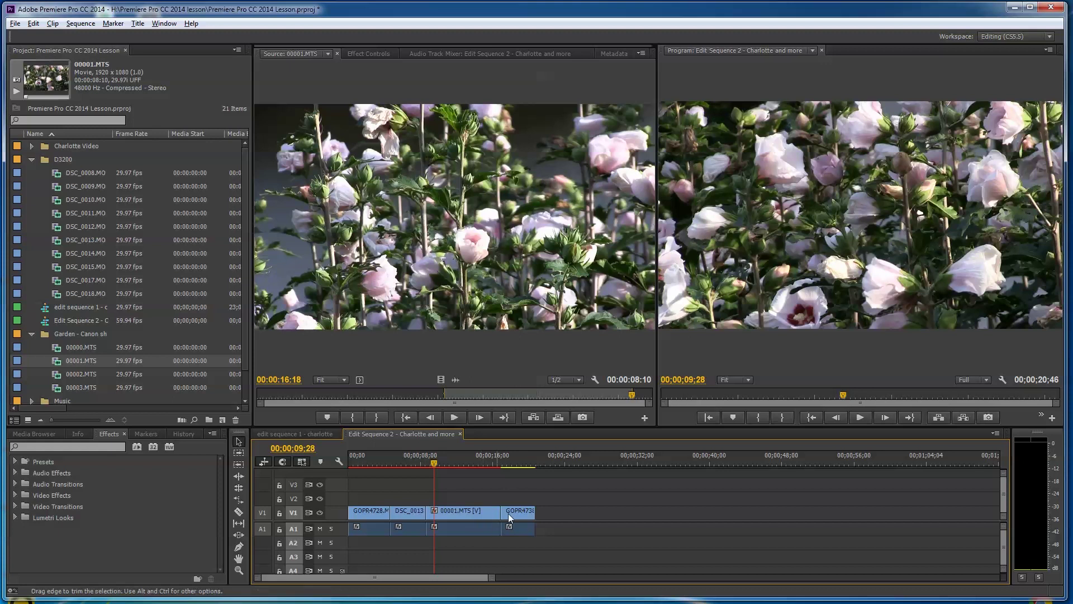
# Park the playhead at 00:00:09:09 and collapse the Garden - Canon and D3200 bins
pyautogui.click(431, 462)
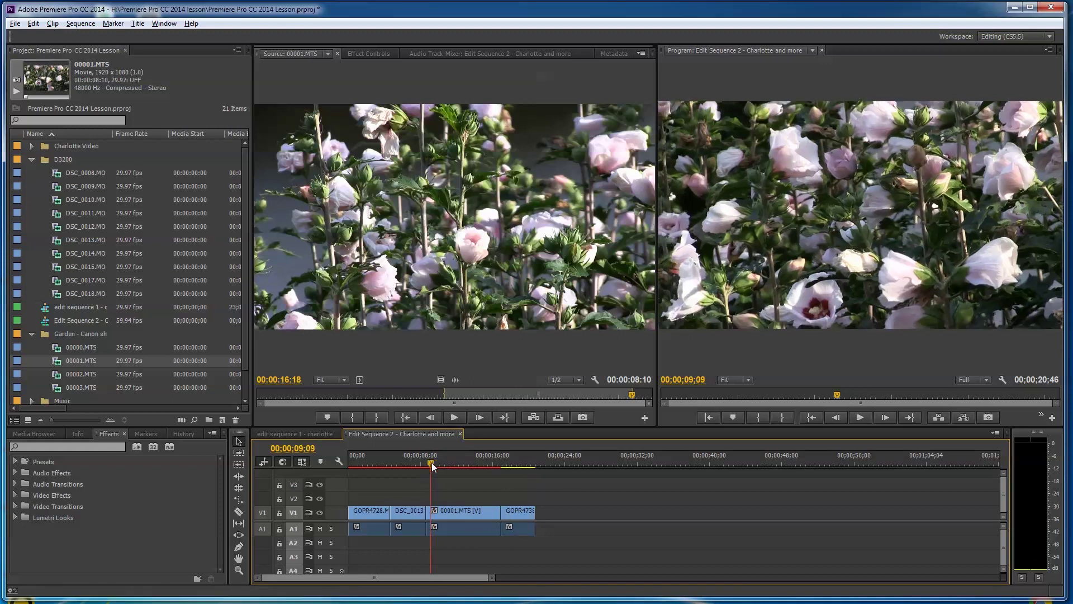
pyautogui.click(31, 334)
pyautogui.click(31, 159)
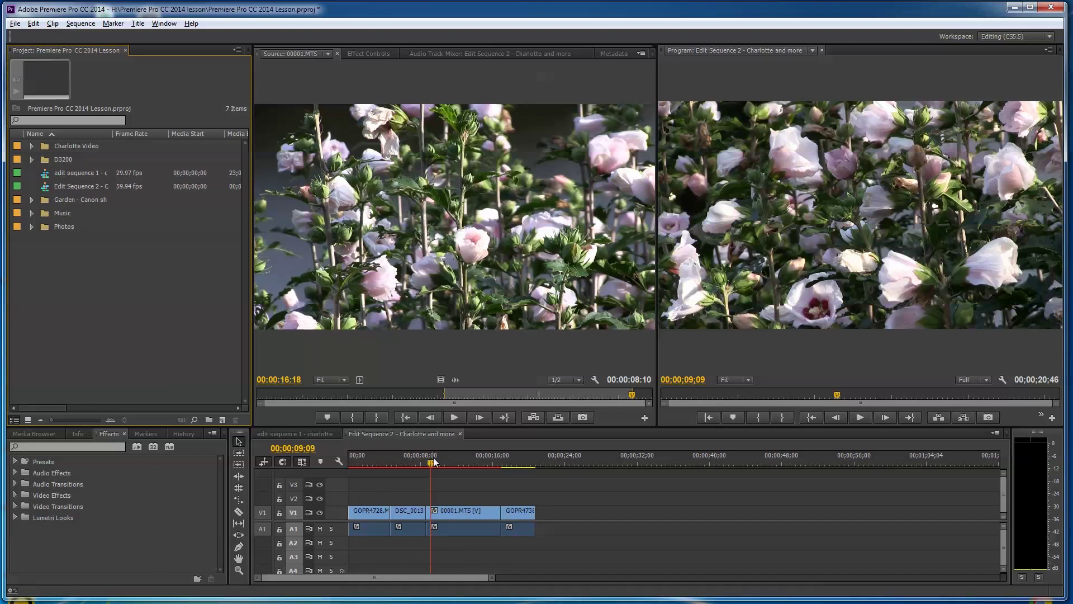
# Play the sequence from 00:00:04:16 across the cut between GOPR4728.MP4 and DSC_0013.MOV
pyautogui.moveTo(434, 457); pyautogui.dragTo(388, 482)
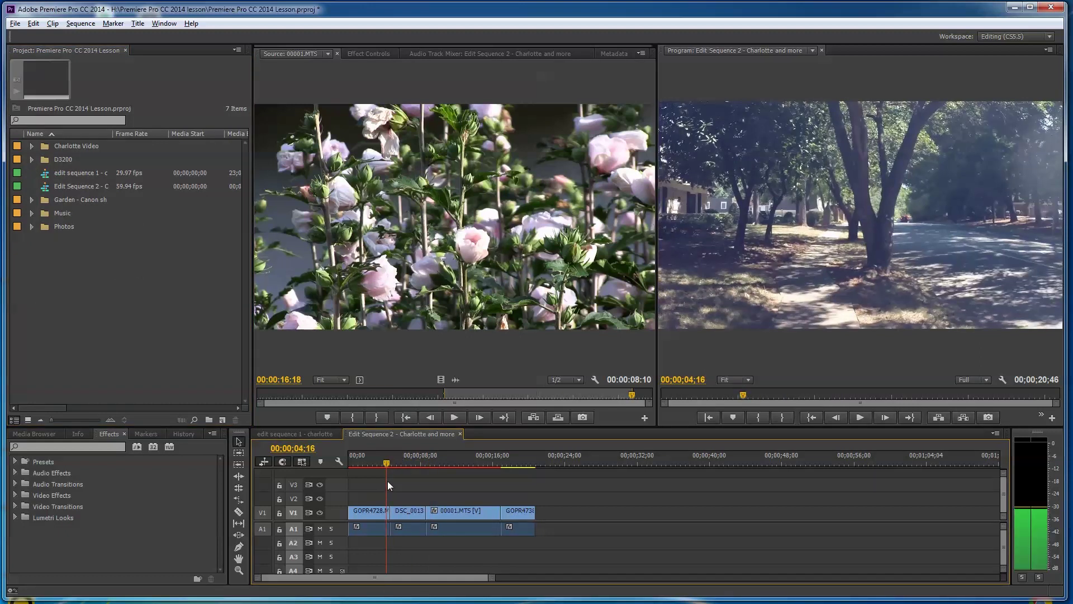
pyautogui.click(860, 419)
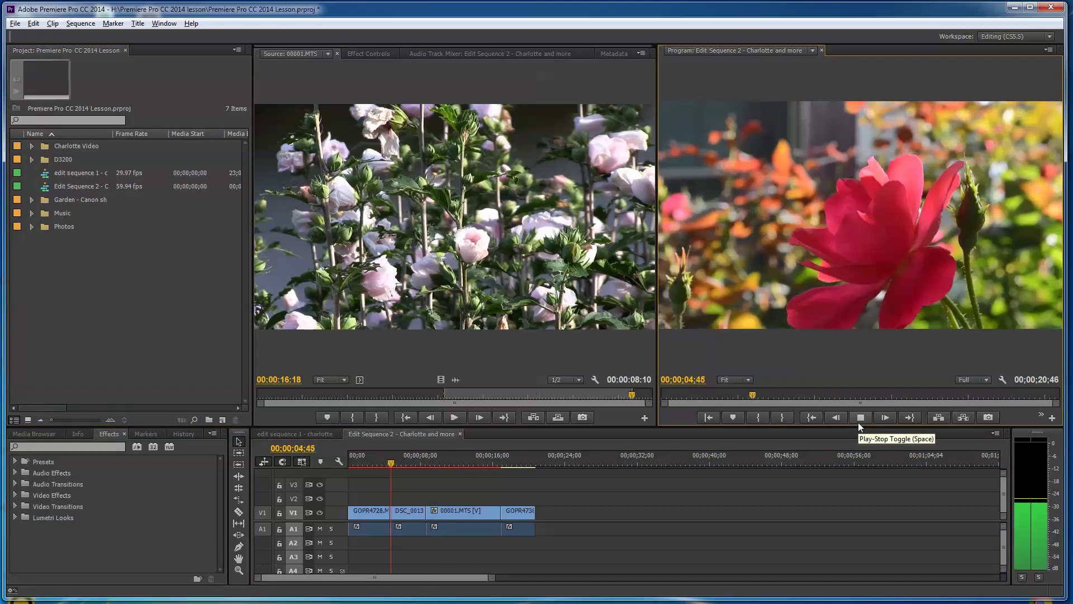
pyautogui.click(861, 418)
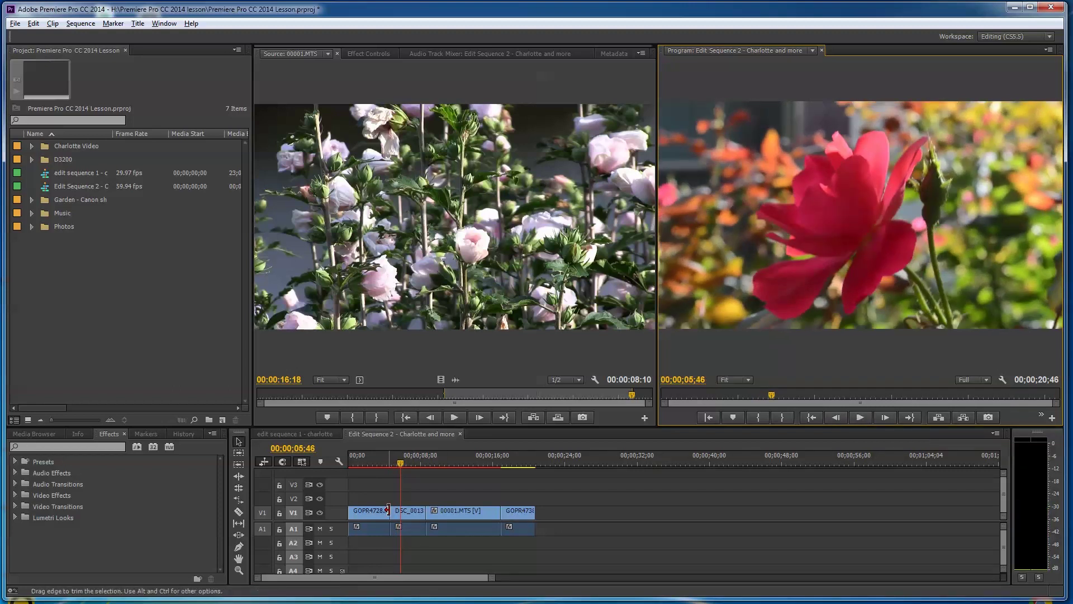
# Search the effects for "cross" and apply Cross Dissolve to the cut between GOPR4728.MP4 and DSC_0013.MOV
pyautogui.click(66, 448)
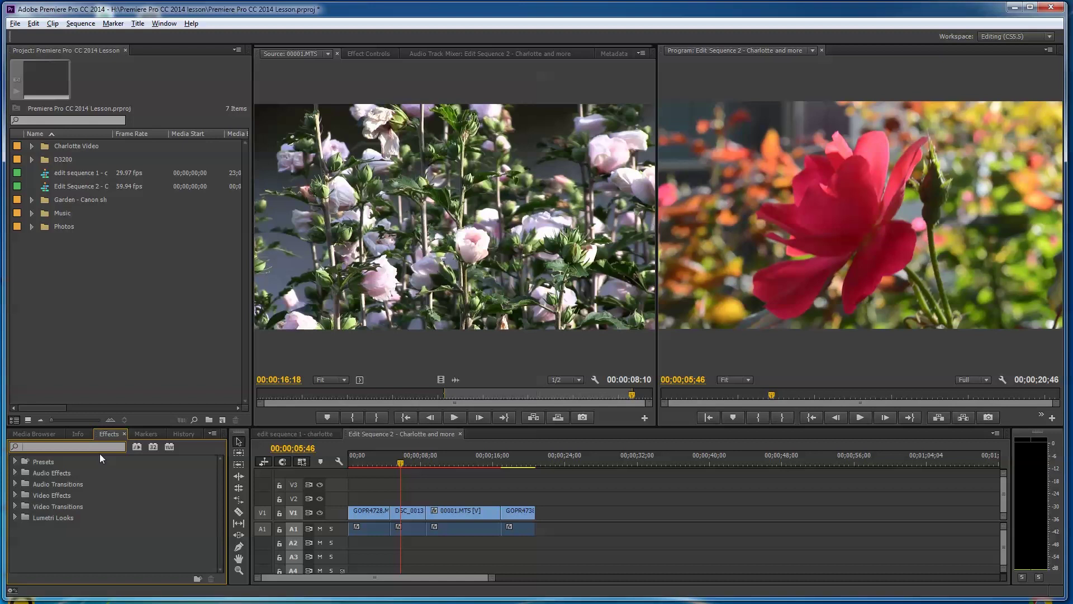
pyautogui.write('cross')
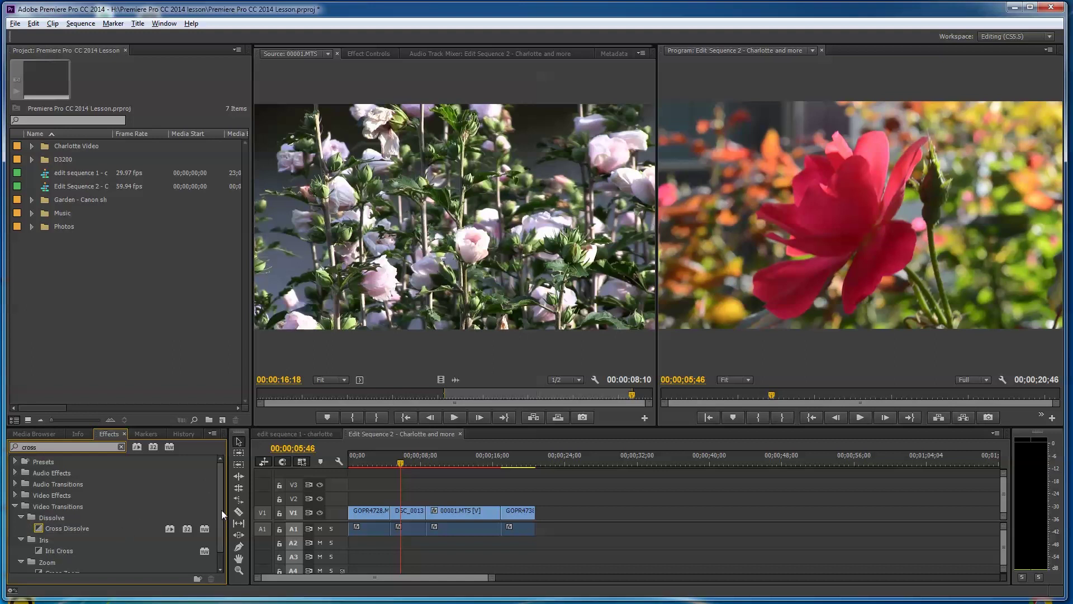
pyautogui.scroll(-1, 221, 510)
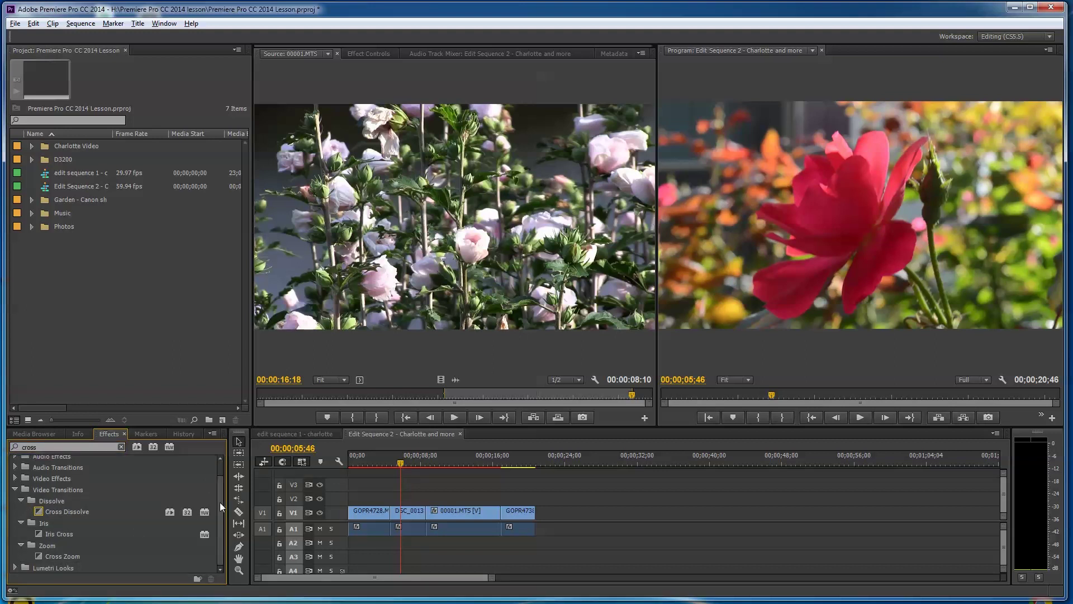
pyautogui.scroll(1, 220, 487)
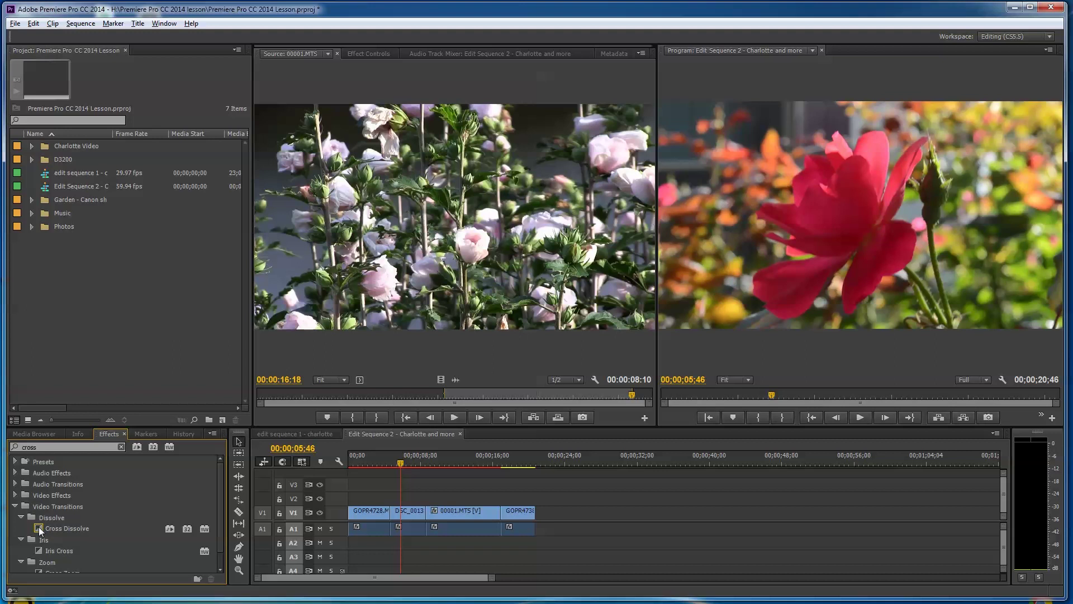
pyautogui.moveTo(39, 527); pyautogui.dragTo(391, 515)
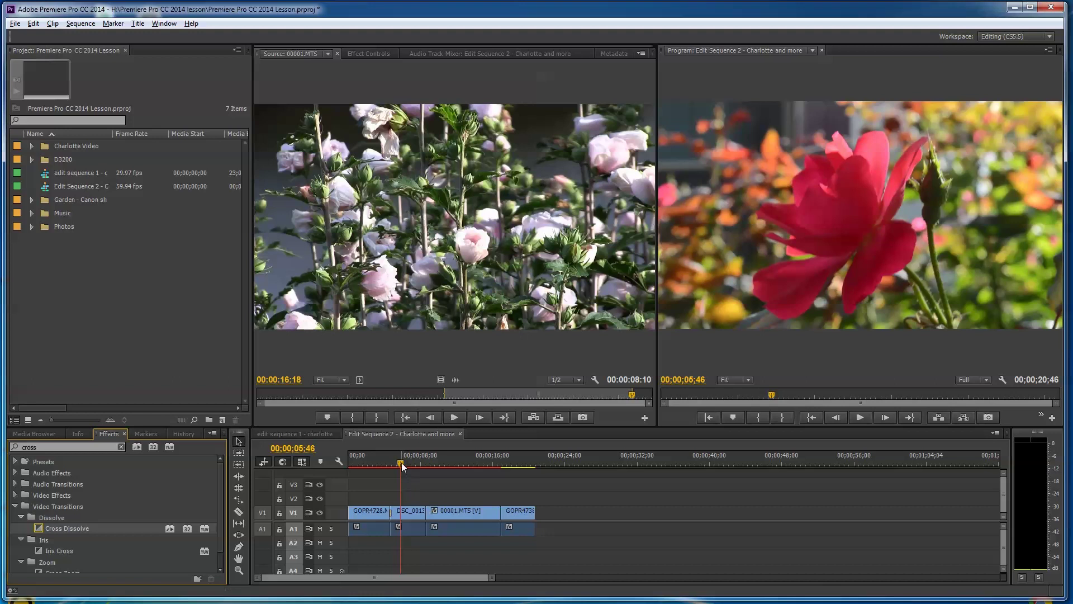
pyautogui.moveTo(402, 462); pyautogui.dragTo(397, 464)
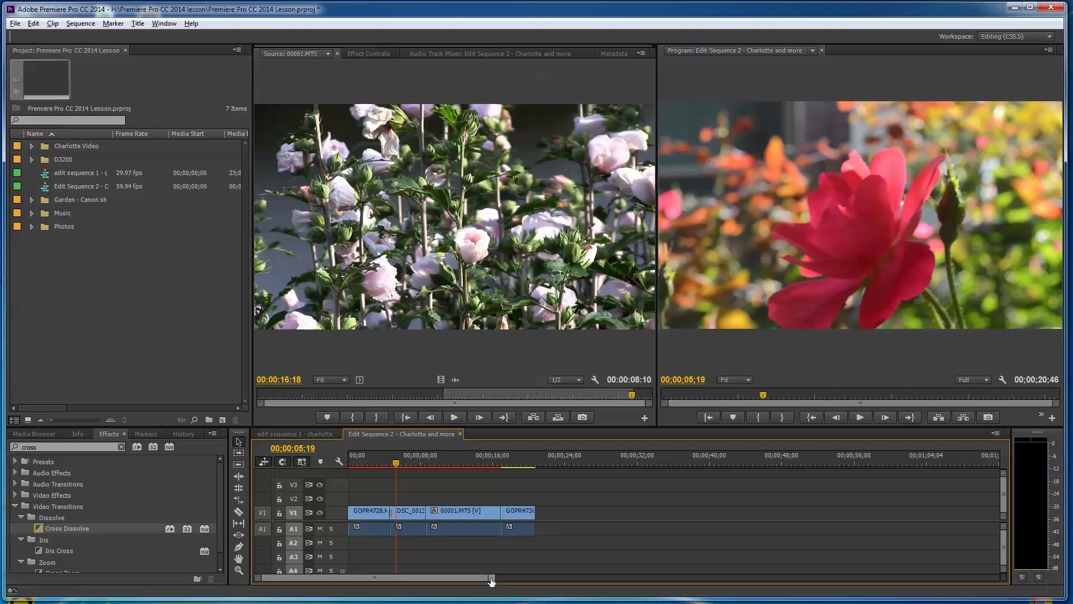
# Apply Cross Dissolve to the cut between DSC_0013.MOV and 00001.MTS
pyautogui.moveTo(492, 582); pyautogui.dragTo(396, 585)
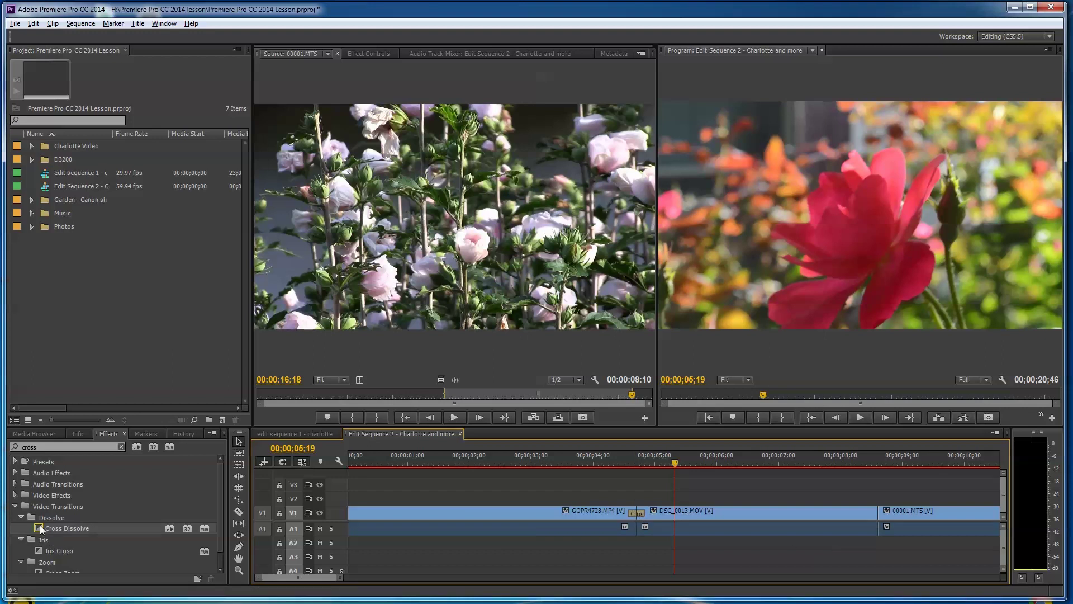
pyautogui.moveTo(40, 527); pyautogui.dragTo(727, 526)
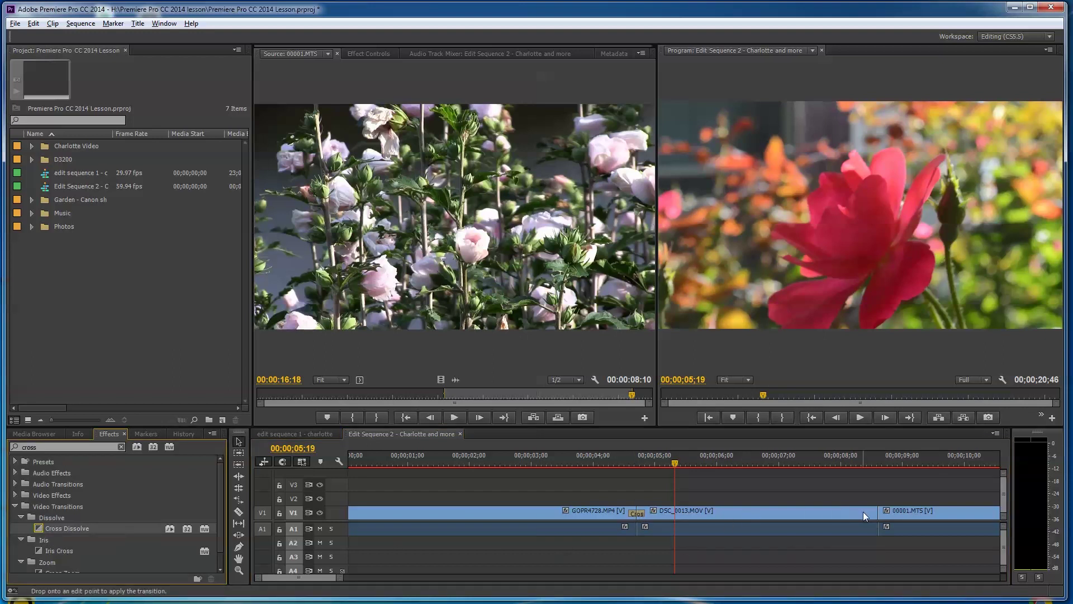
pyautogui.moveTo(864, 513); pyautogui.dragTo(872, 517)
pyautogui.moveTo(678, 462); pyautogui.dragTo(863, 513)
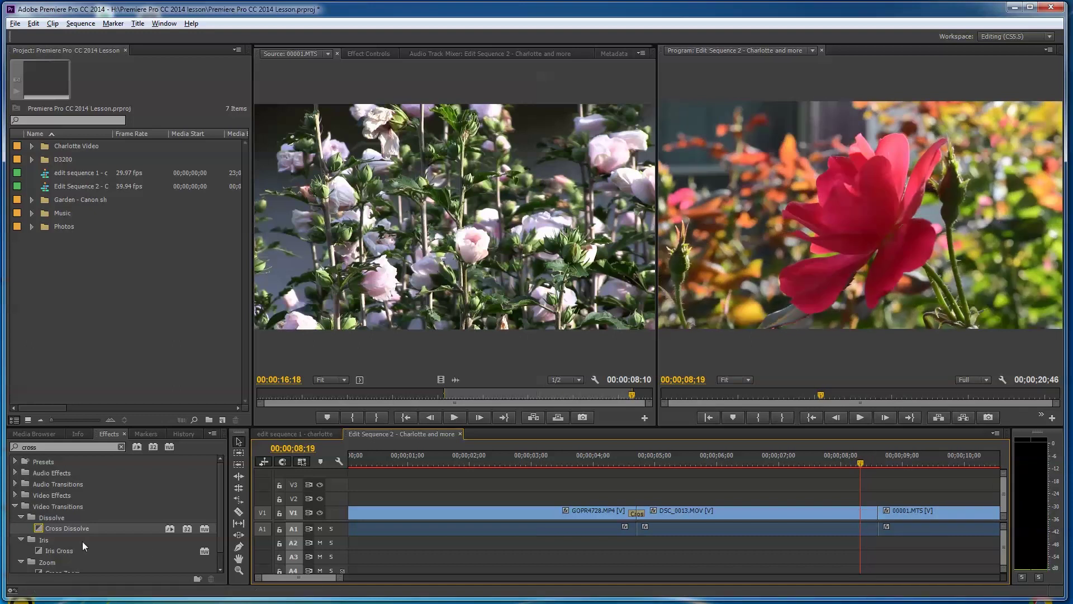
pyautogui.moveTo(86, 524); pyautogui.dragTo(720, 511)
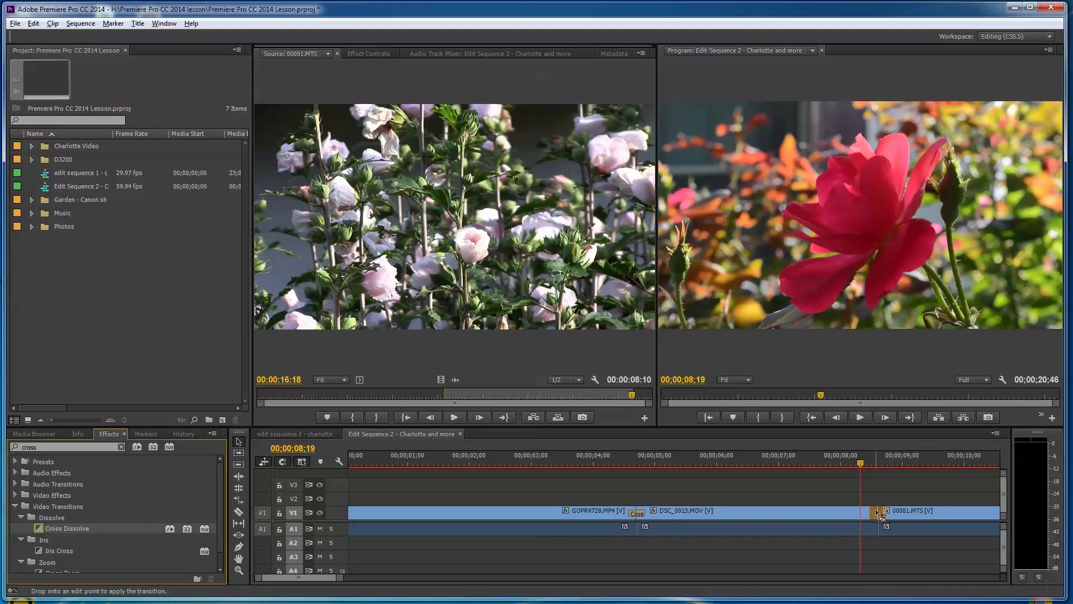
pyautogui.moveTo(876, 509); pyautogui.dragTo(876, 509)
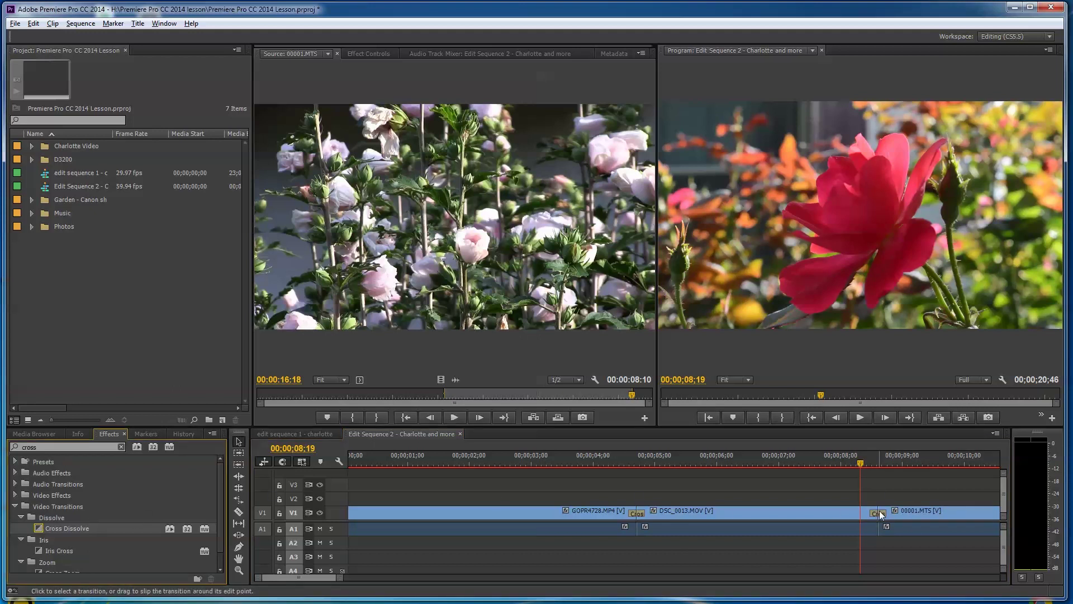
# Play the sequence from 00:00:04:04 through the first Cross Dissolve
pyautogui.moveTo(866, 465); pyautogui.dragTo(597, 498)
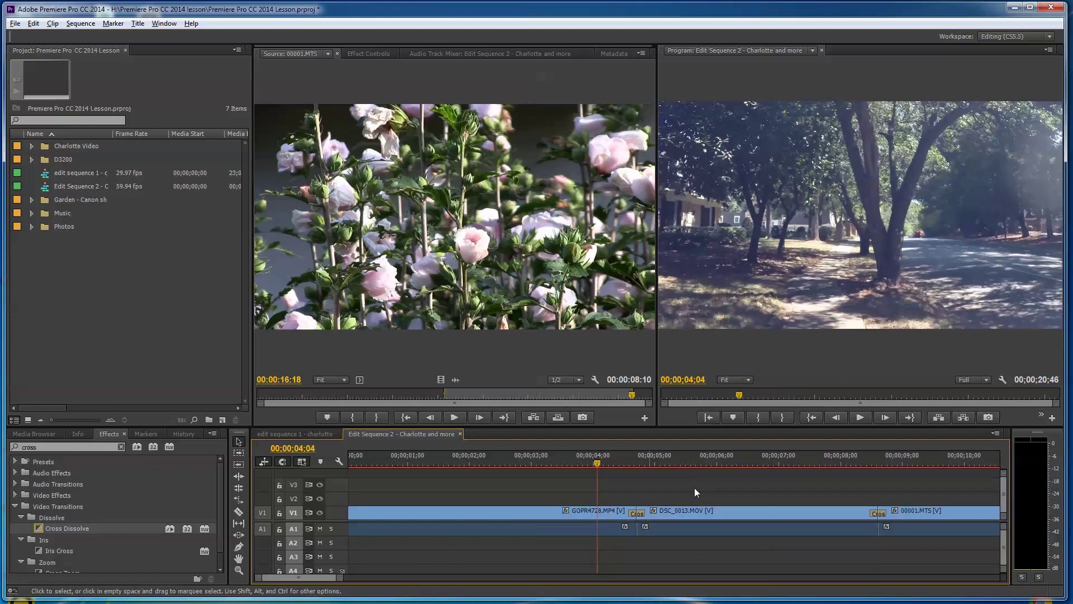
pyautogui.click(861, 418)
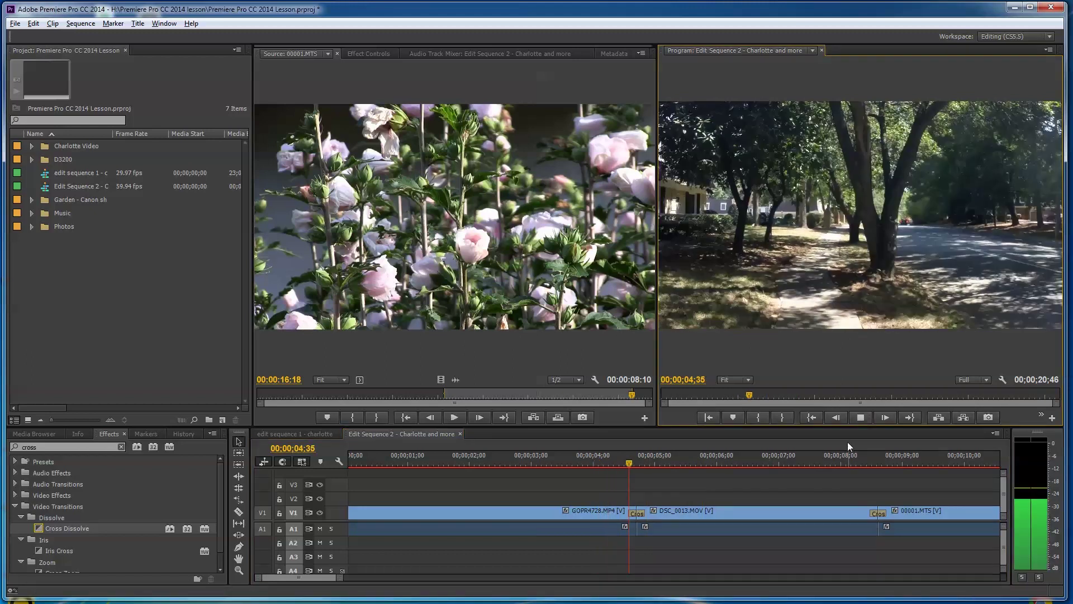
pyautogui.click(862, 418)
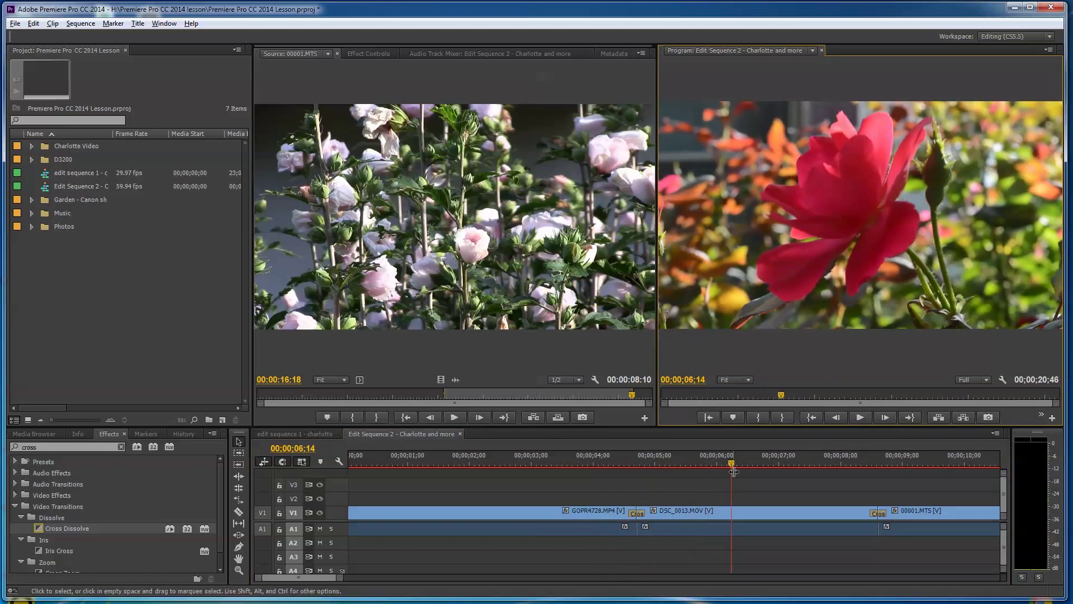
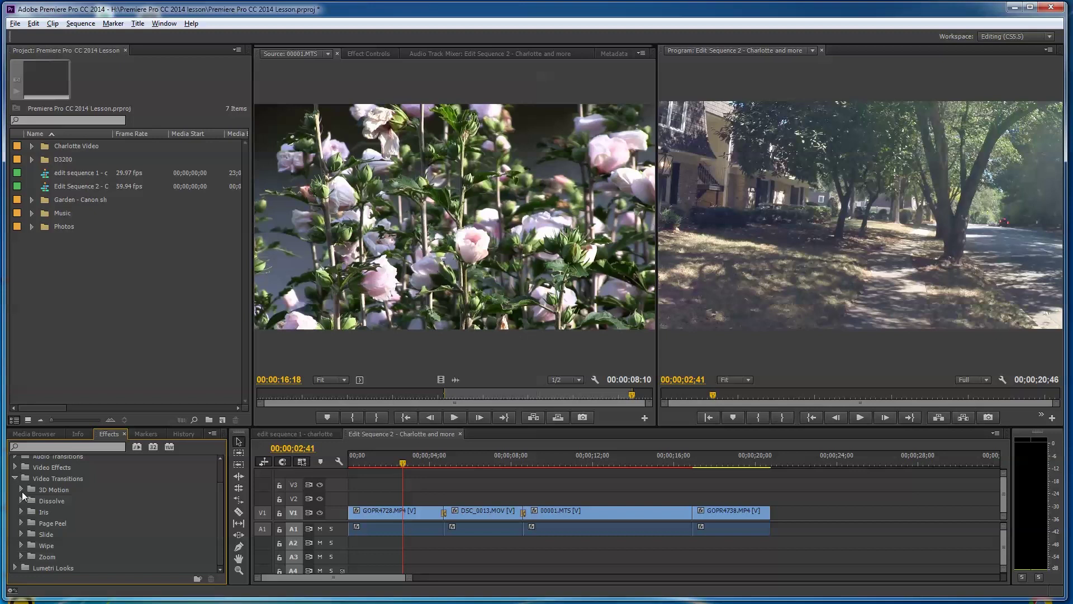
# Apply the 3D Motion transition Cube Spin between 00001.MTS and GOPR4738.MP4, and play it from 00:00:16:15
pyautogui.click(21, 489)
pyautogui.moveTo(40, 499); pyautogui.dragTo(693, 515)
pyautogui.click(665, 464)
pyautogui.moveTo(664, 468); pyautogui.dragTo(679, 468)
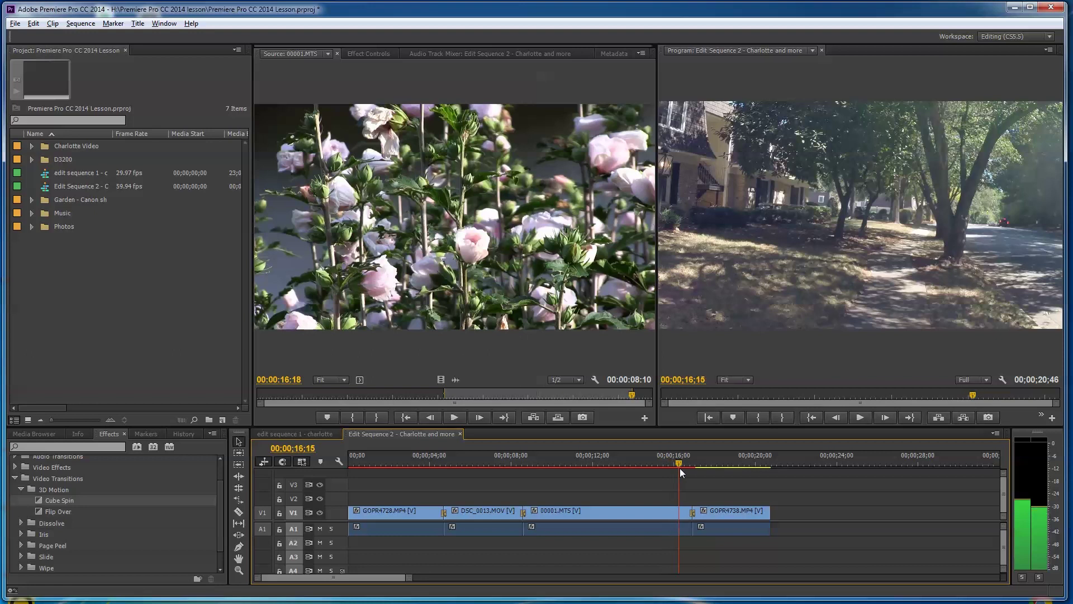
pyautogui.click(861, 418)
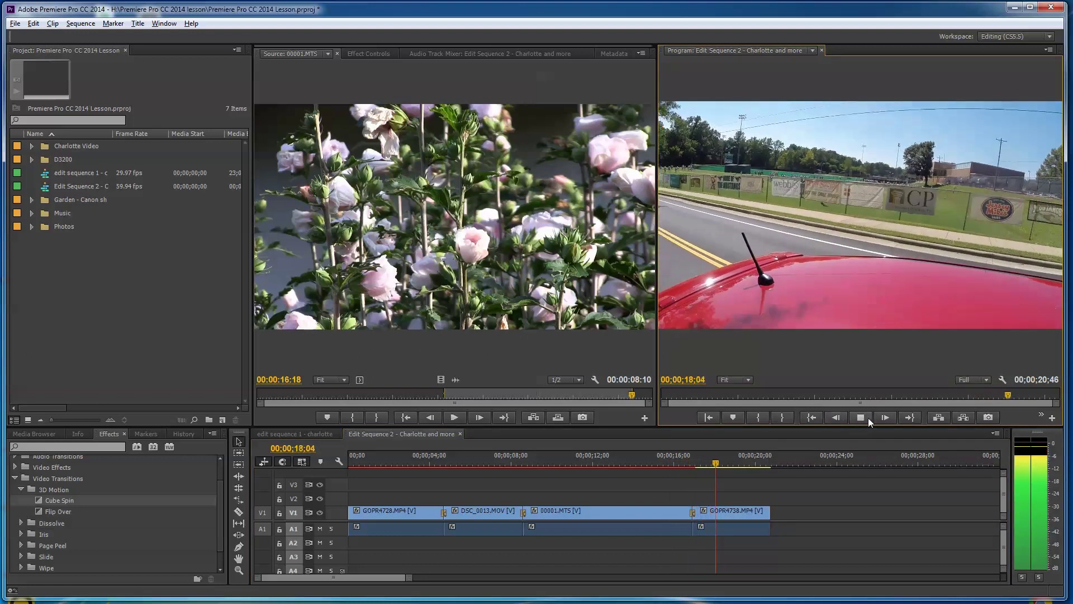
pyautogui.click(866, 418)
# Replay the Cube Spin transition from 00:00:16:37 and park the playhead at 00:00:17:30
pyautogui.moveTo(716, 465); pyautogui.dragTo(686, 502)
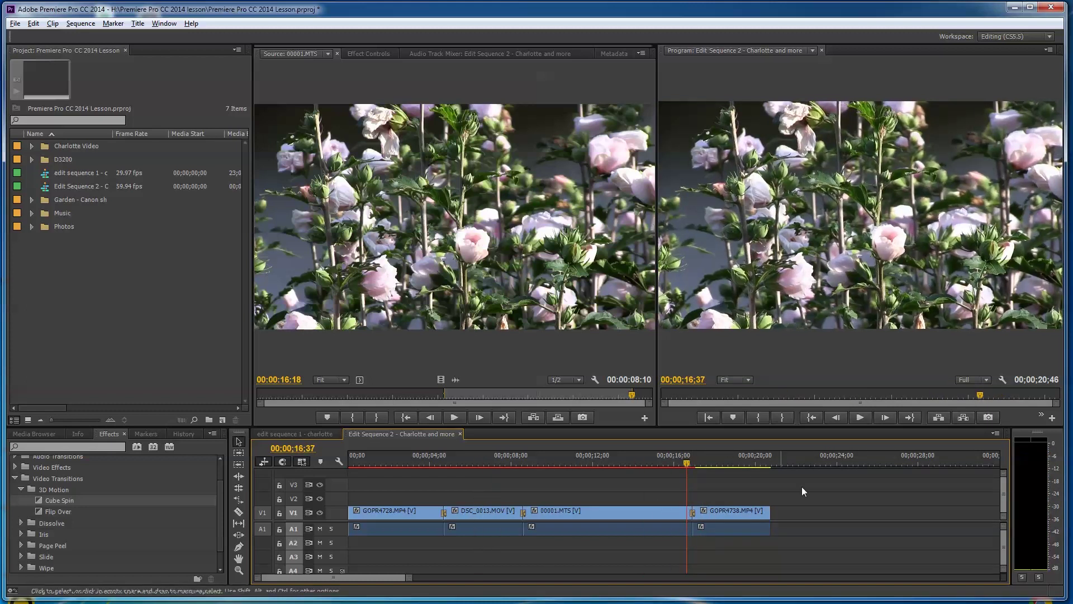
pyautogui.click(860, 417)
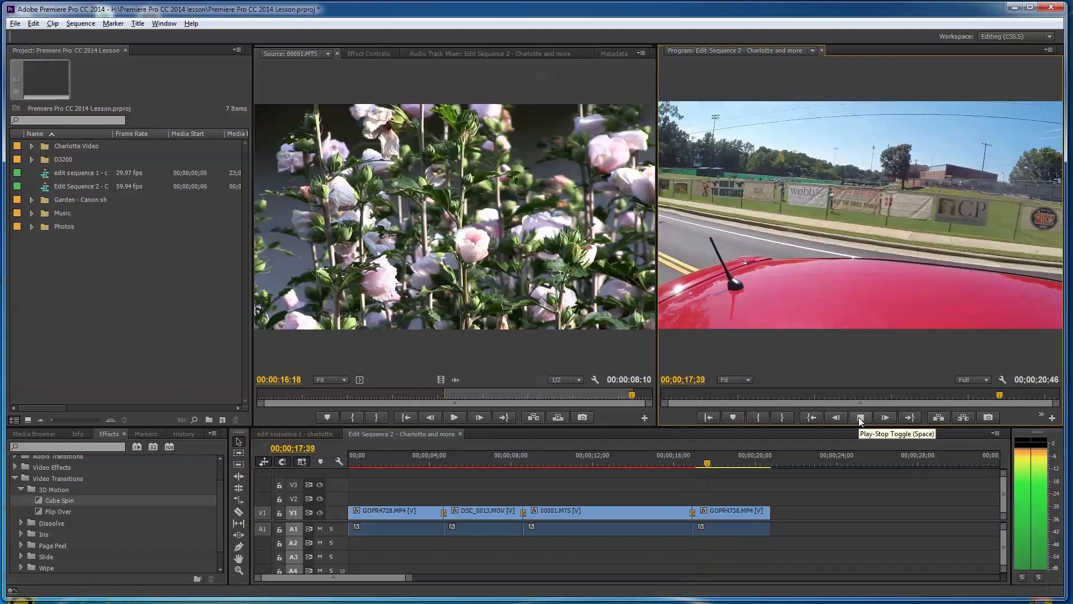
pyautogui.click(709, 471)
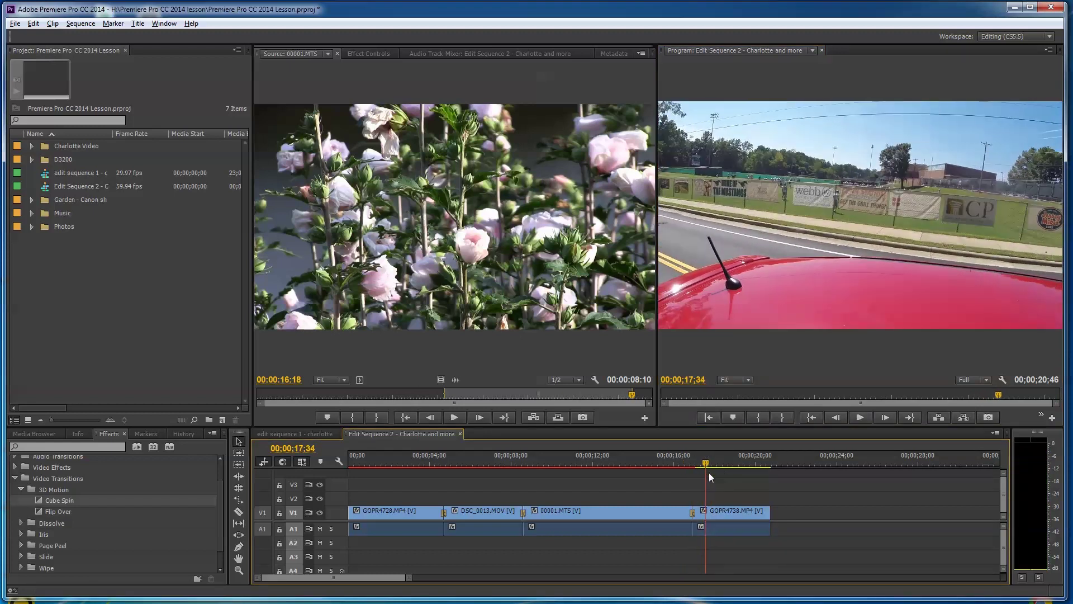
pyautogui.moveTo(709, 472); pyautogui.dragTo(707, 473)
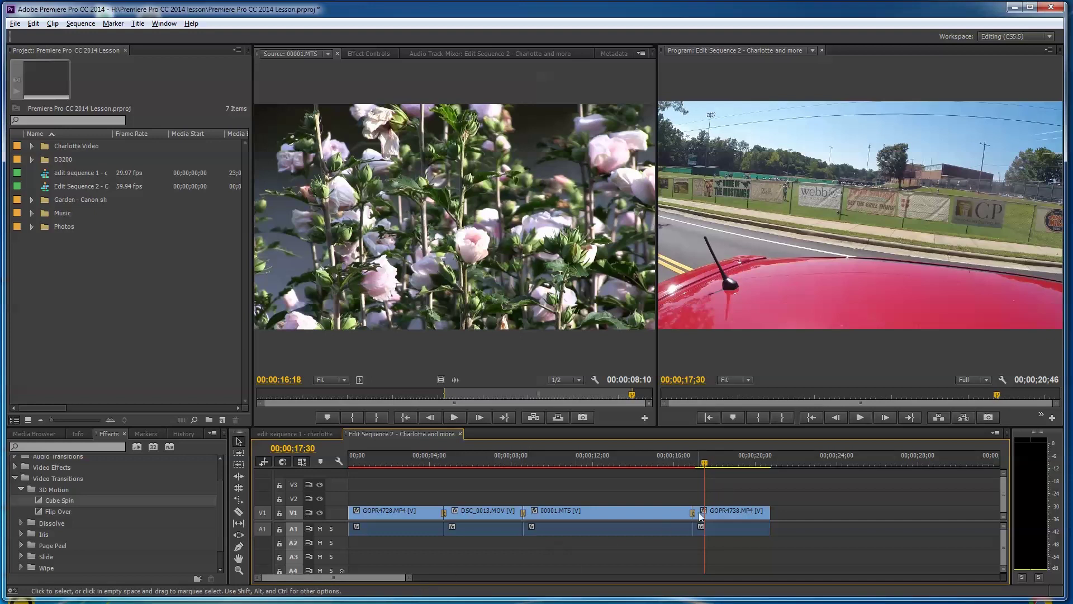
# Park the playhead at 00:00:17:05 and lengthen the Cube Spin transition on both sides, moving its end to about 00:00:17:18
pyautogui.click(680, 467)
pyautogui.moveTo(680, 468)
pyautogui.mouseDown()
pyautogui.moveTo(713, 470)
pyautogui.moveTo(679, 474)
pyautogui.moveTo(696, 481)
pyautogui.mouseUp()
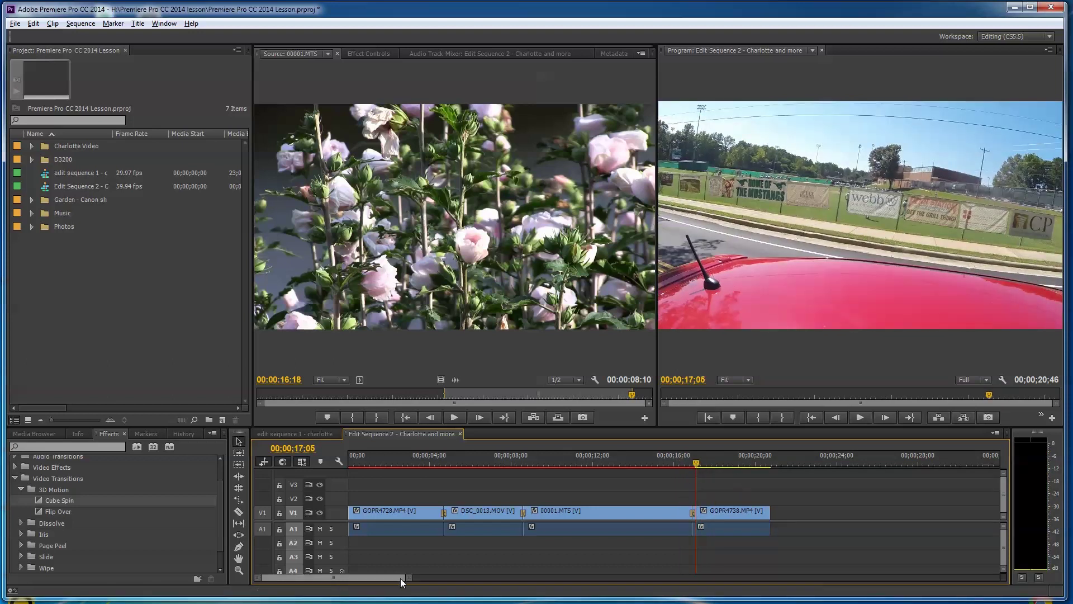
pyautogui.moveTo(408, 580); pyautogui.dragTo(311, 580)
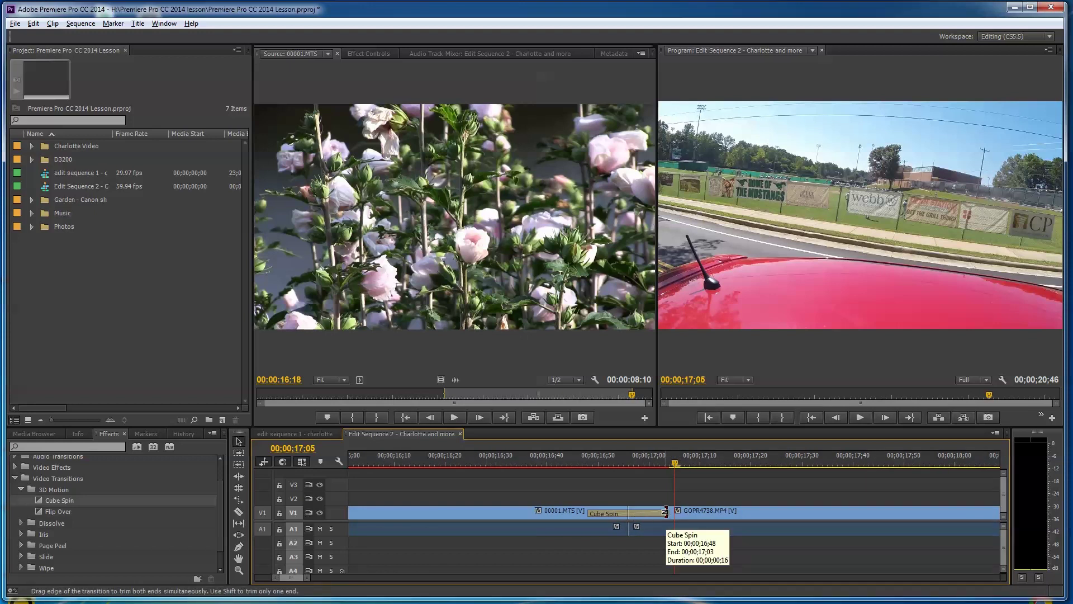
pyautogui.moveTo(665, 512); pyautogui.dragTo(738, 511)
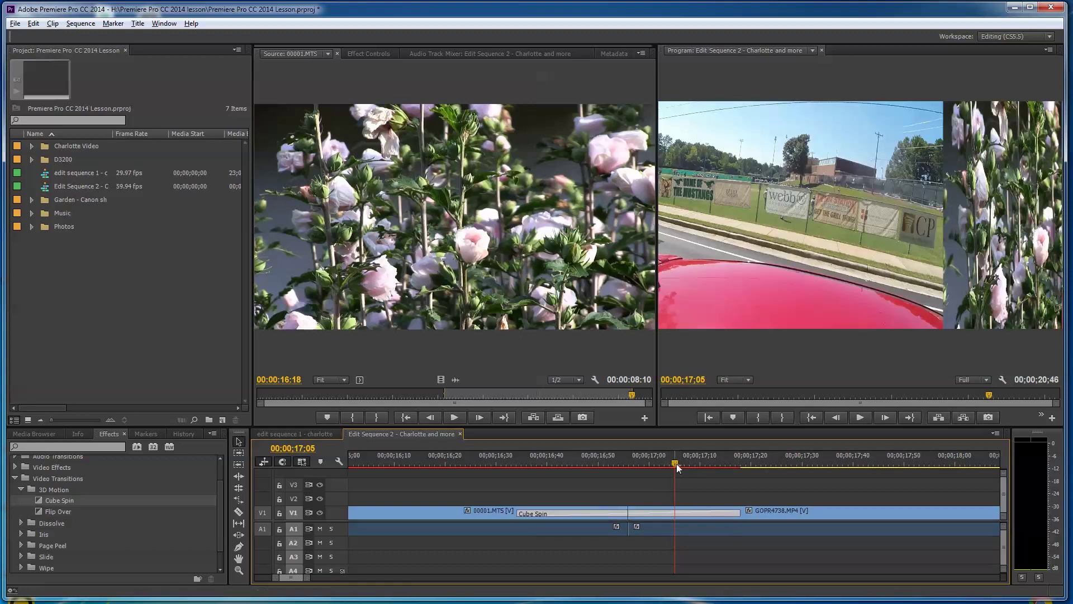
# Play the lengthened Cube Spin from 00:00:16:11, stop in the last clip and show the whole sequence in the timeline
pyautogui.moveTo(676, 464); pyautogui.dragTo(399, 501)
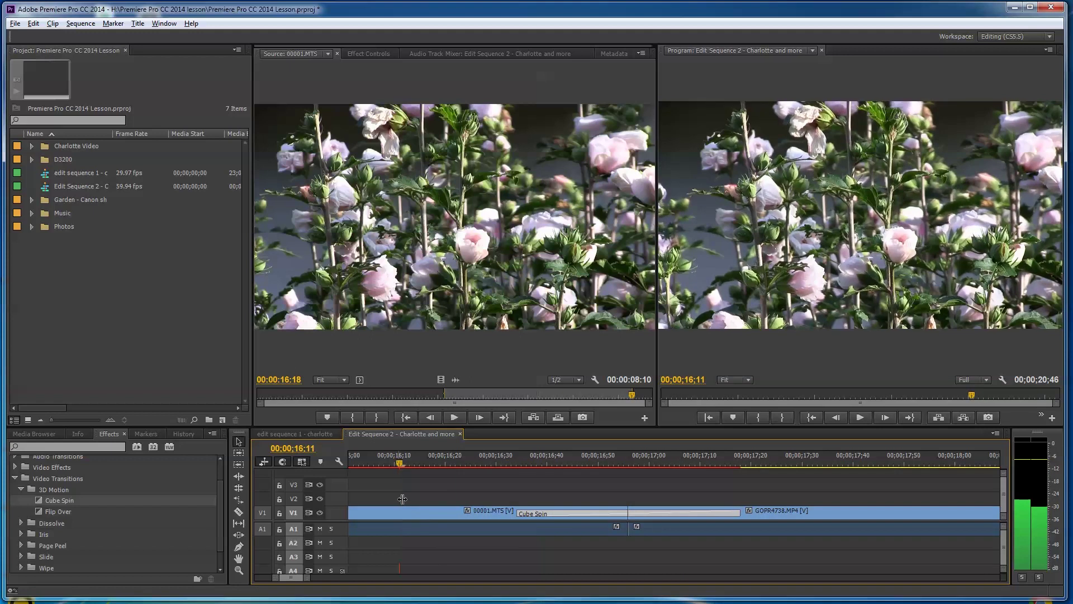
pyautogui.click(861, 419)
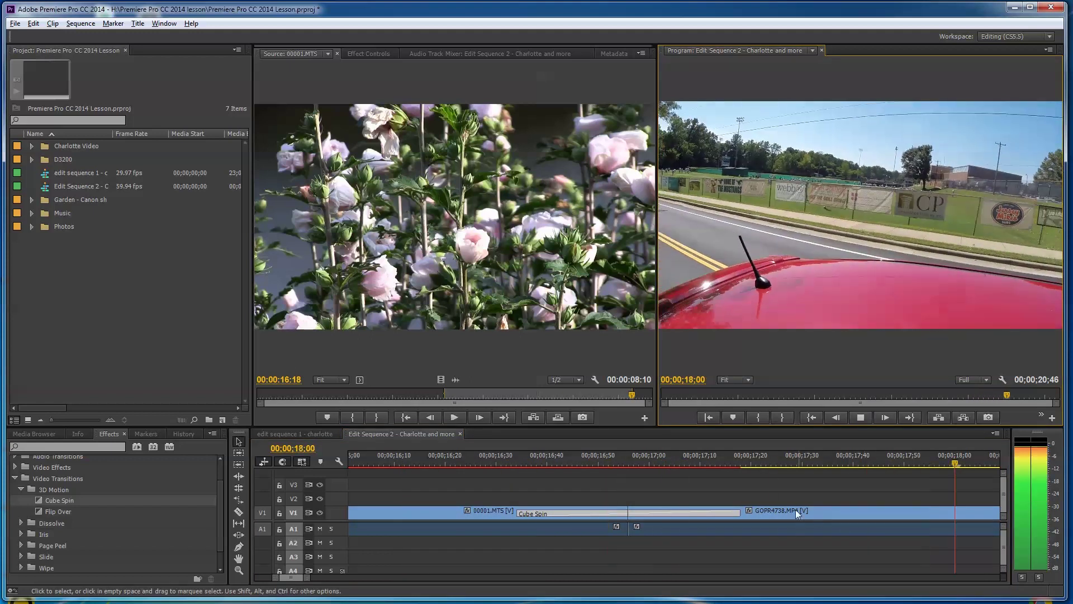
pyautogui.click(861, 418)
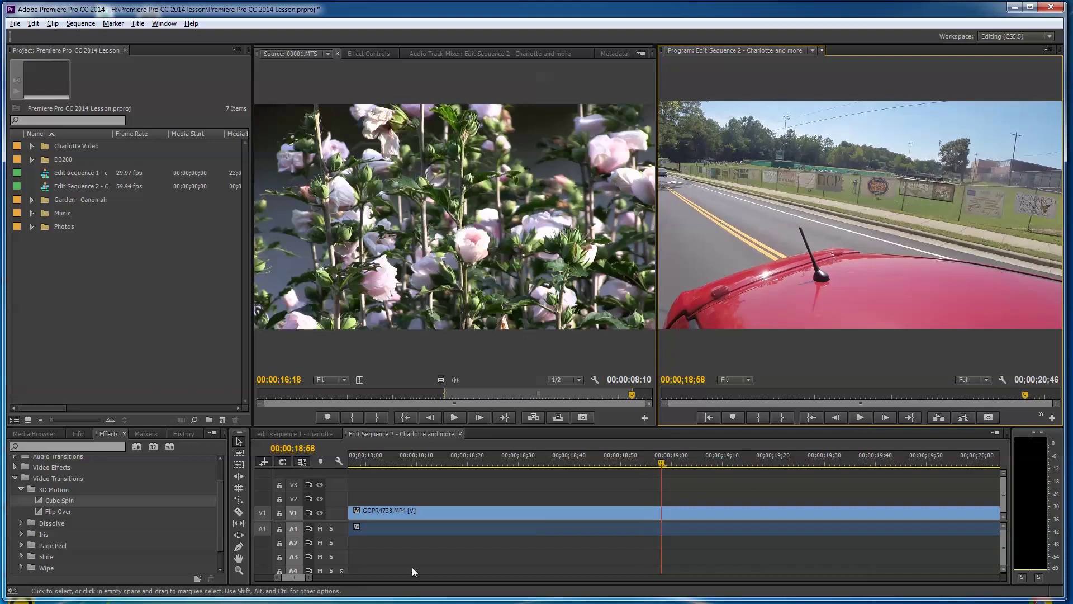
pyautogui.moveTo(309, 578); pyautogui.dragTo(414, 585)
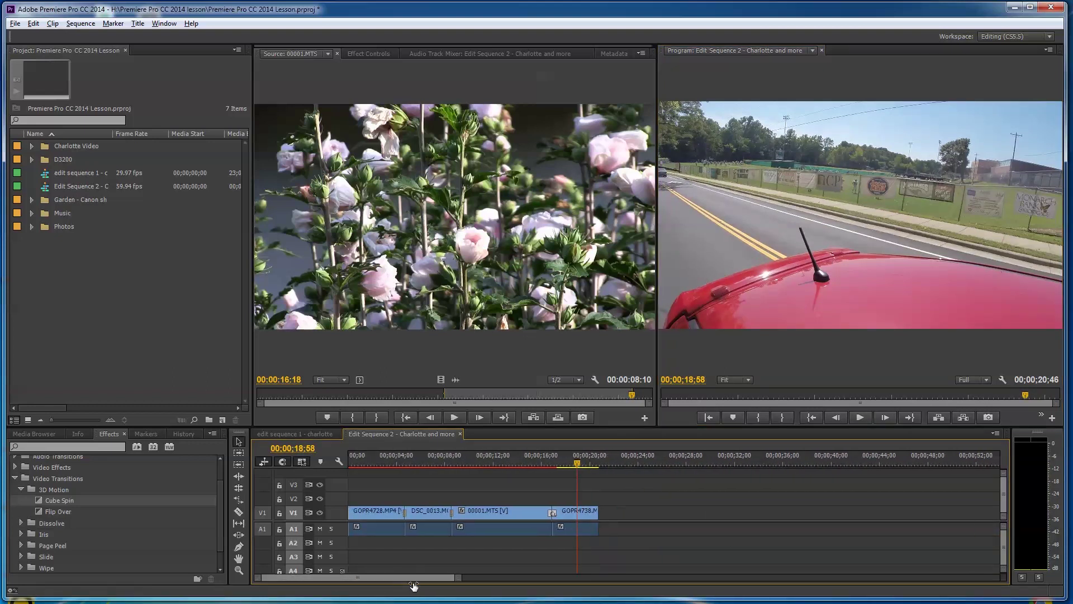